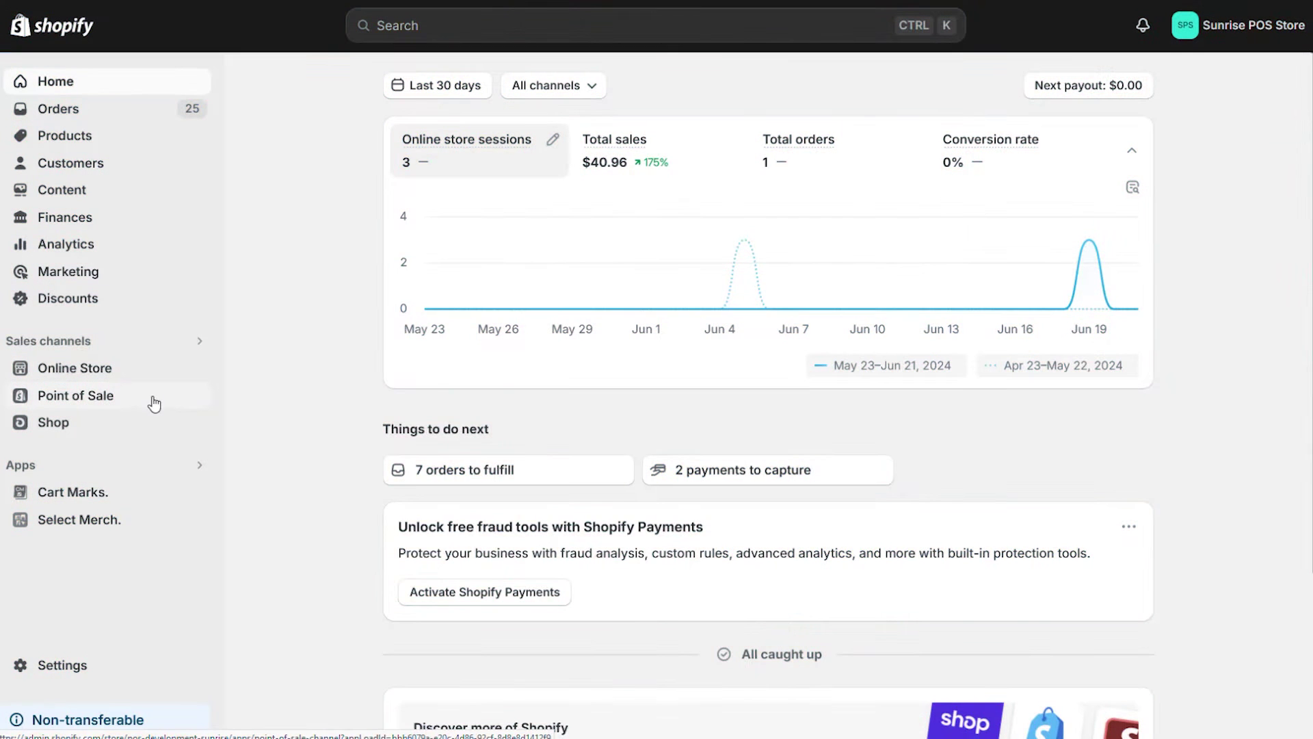
# - Open the Smart grid layouts list in Point of Sale settings and start a new layout
pyautogui.click(159, 398)
pyautogui.click(121, 532)
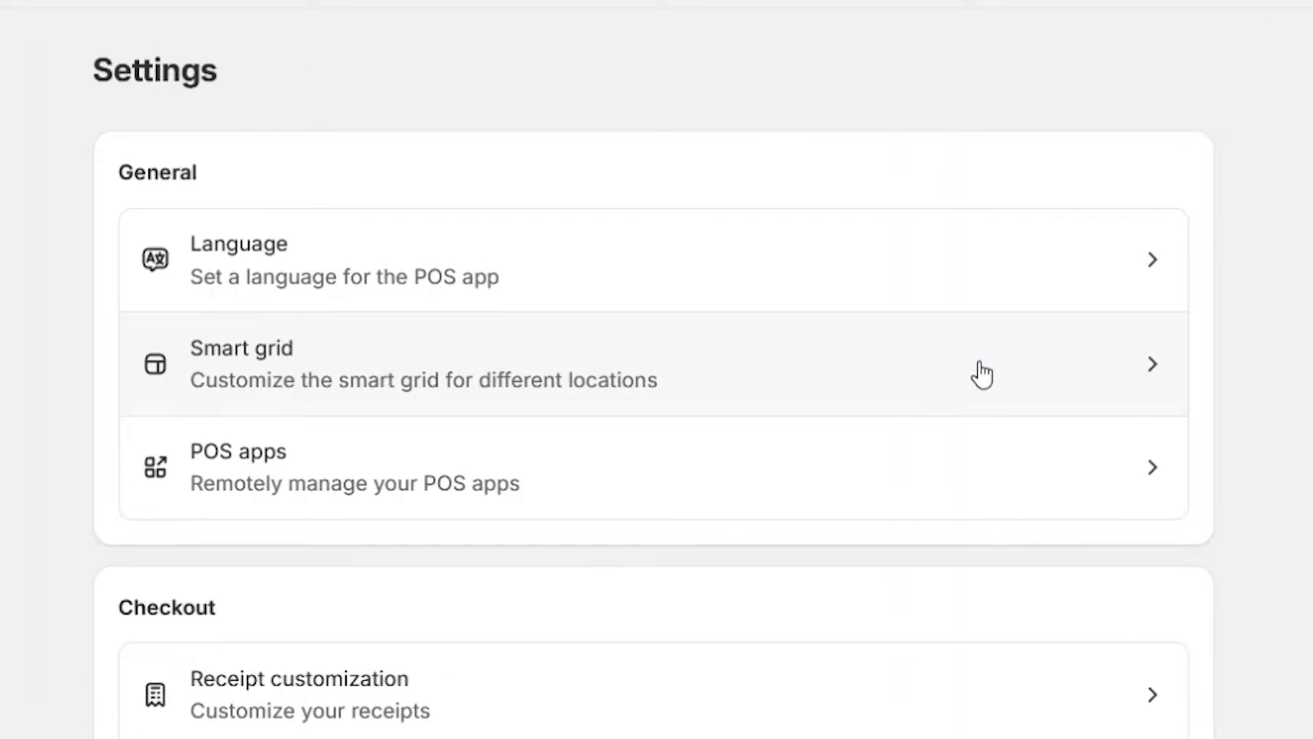
pyautogui.click(982, 374)
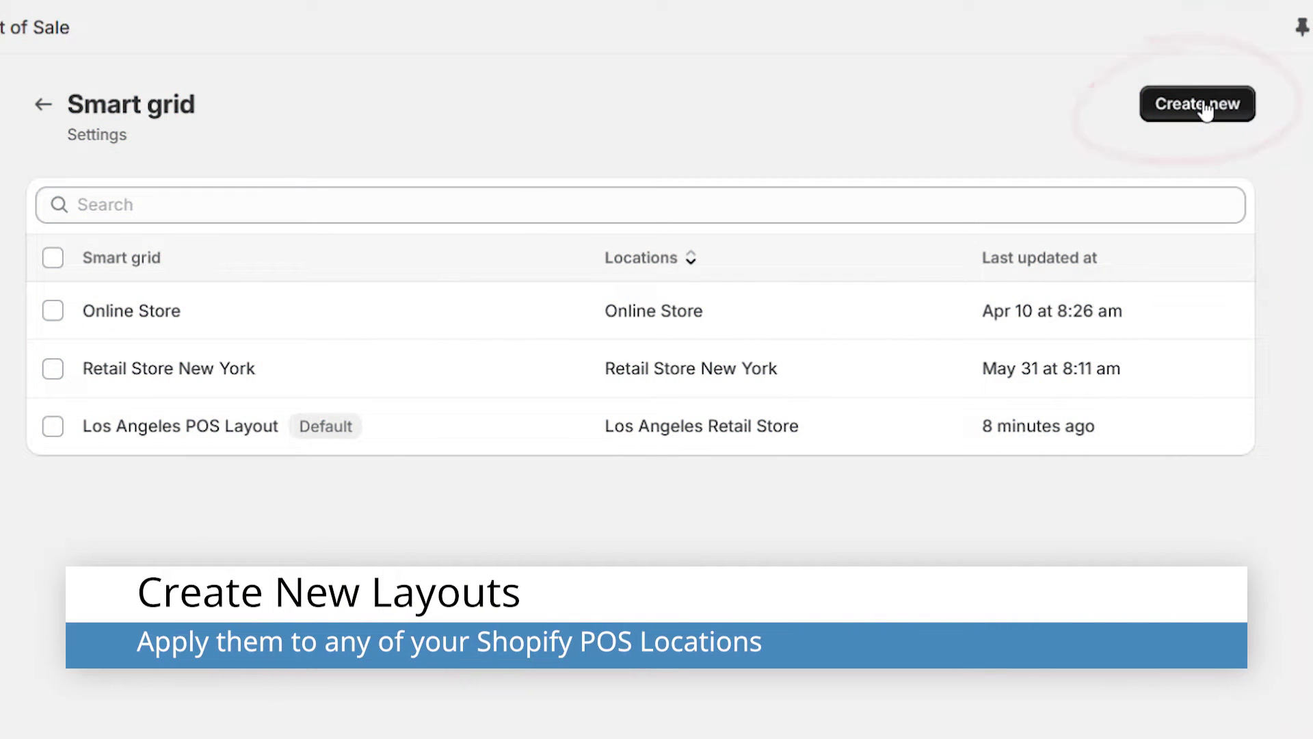
pyautogui.click(1205, 111)
# - Name the new grid 'New Layout', then open its customizer to show the tile-type choices
pyautogui.click(999, 220)
pyautogui.write('New Layout')
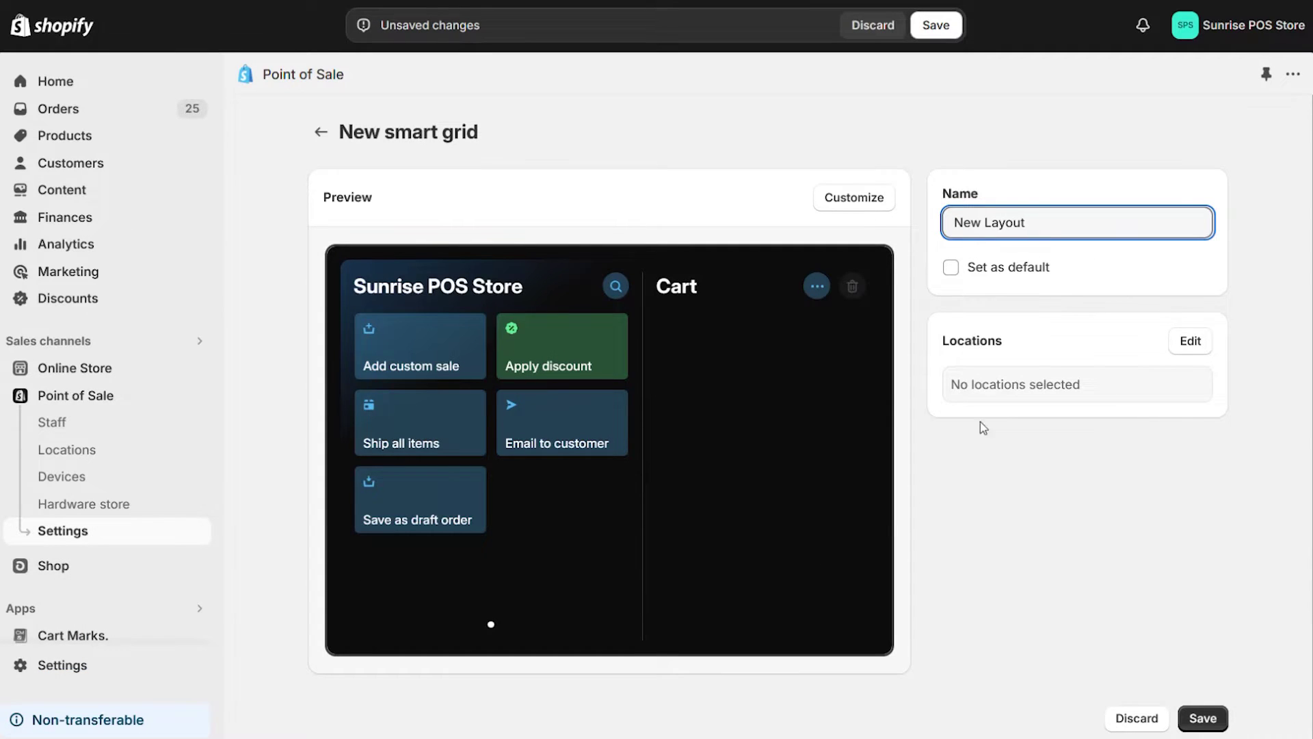
pyautogui.click(840, 205)
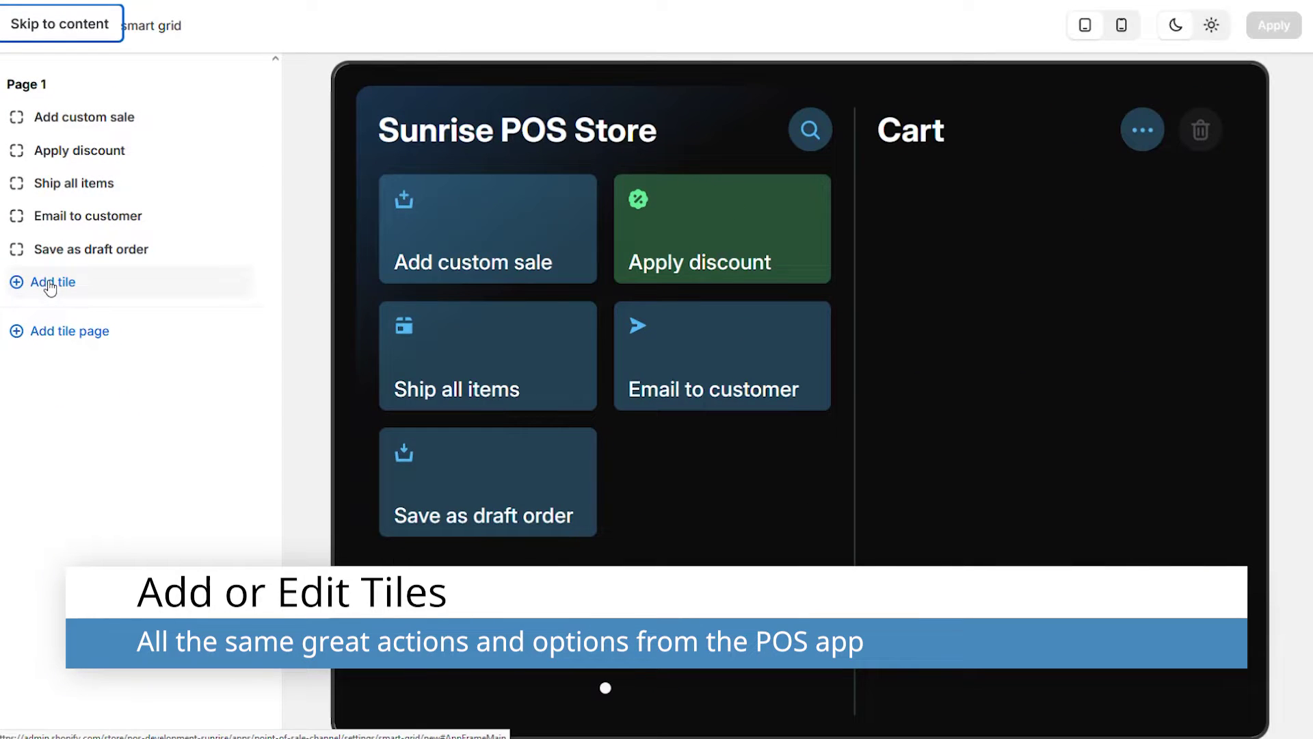
pyautogui.click(49, 284)
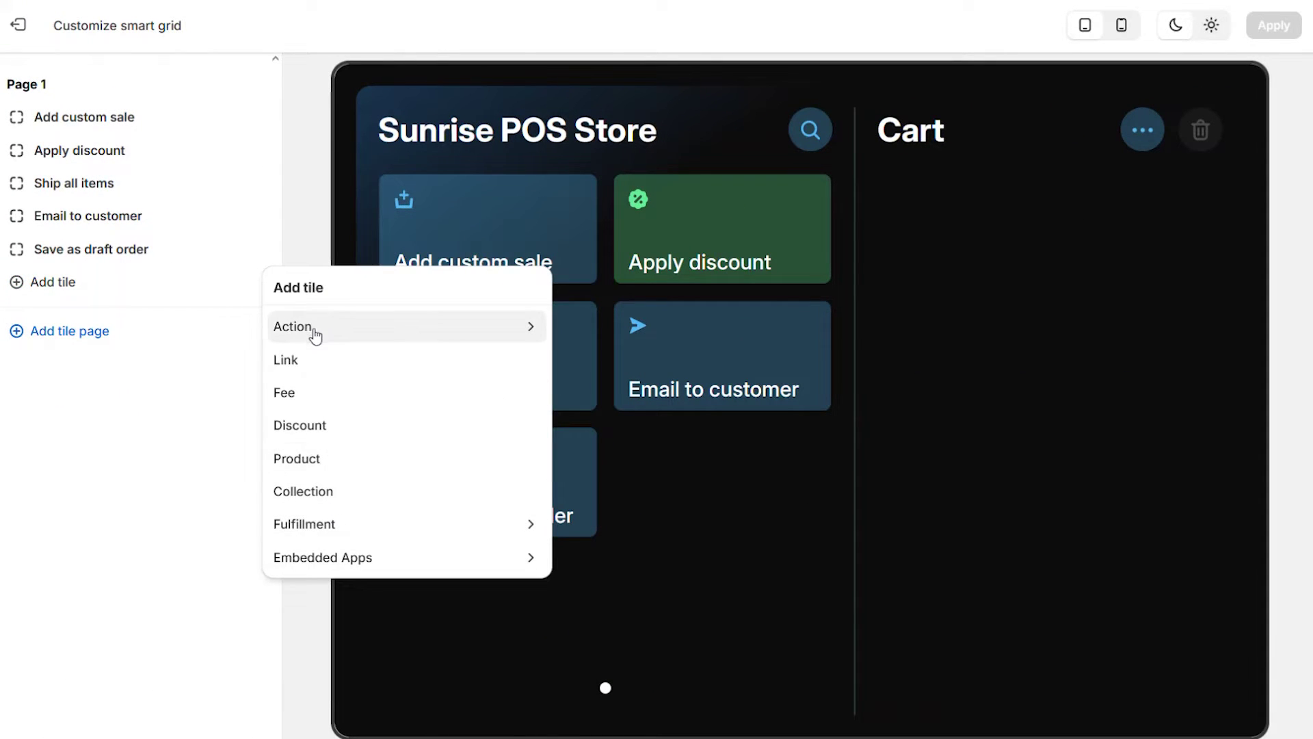
# - Add a Fee tile titled 'Plastic Bag Fee' priced at $0.25 to Page 1
pyautogui.click(328, 401)
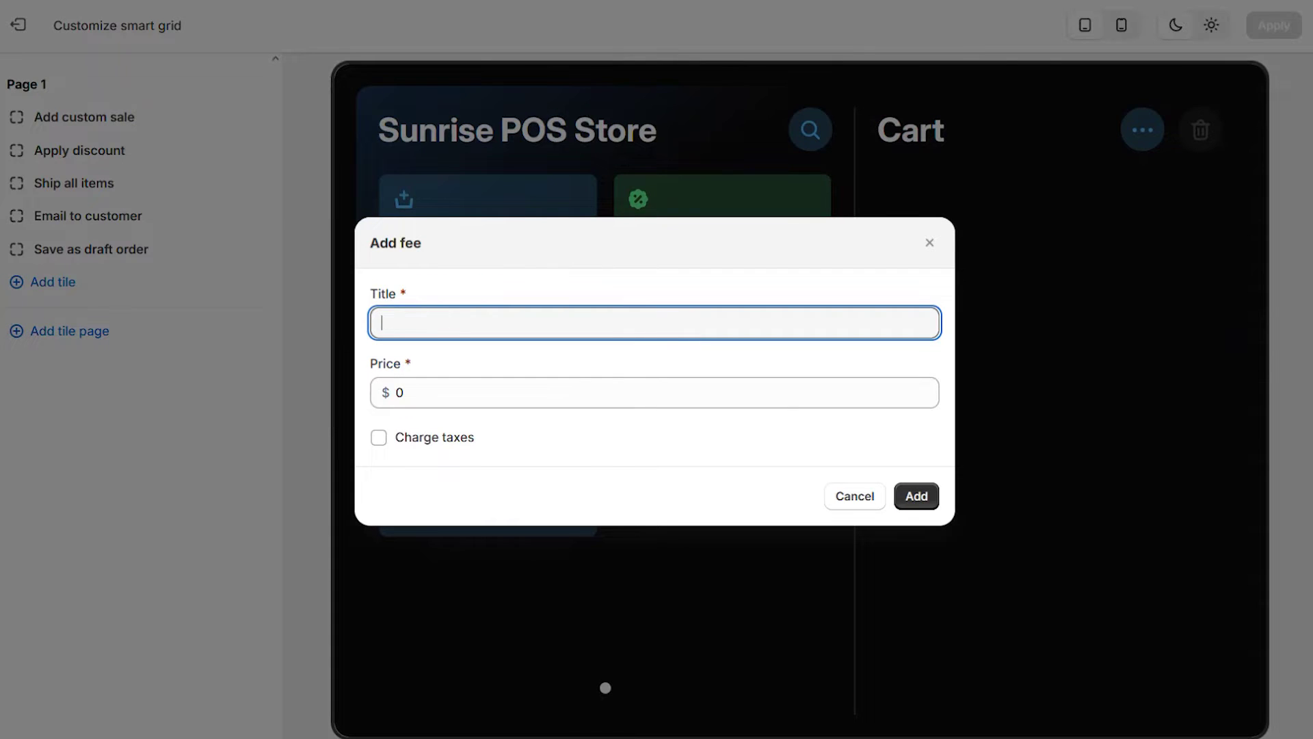
pyautogui.write('PlasticBag Fee')
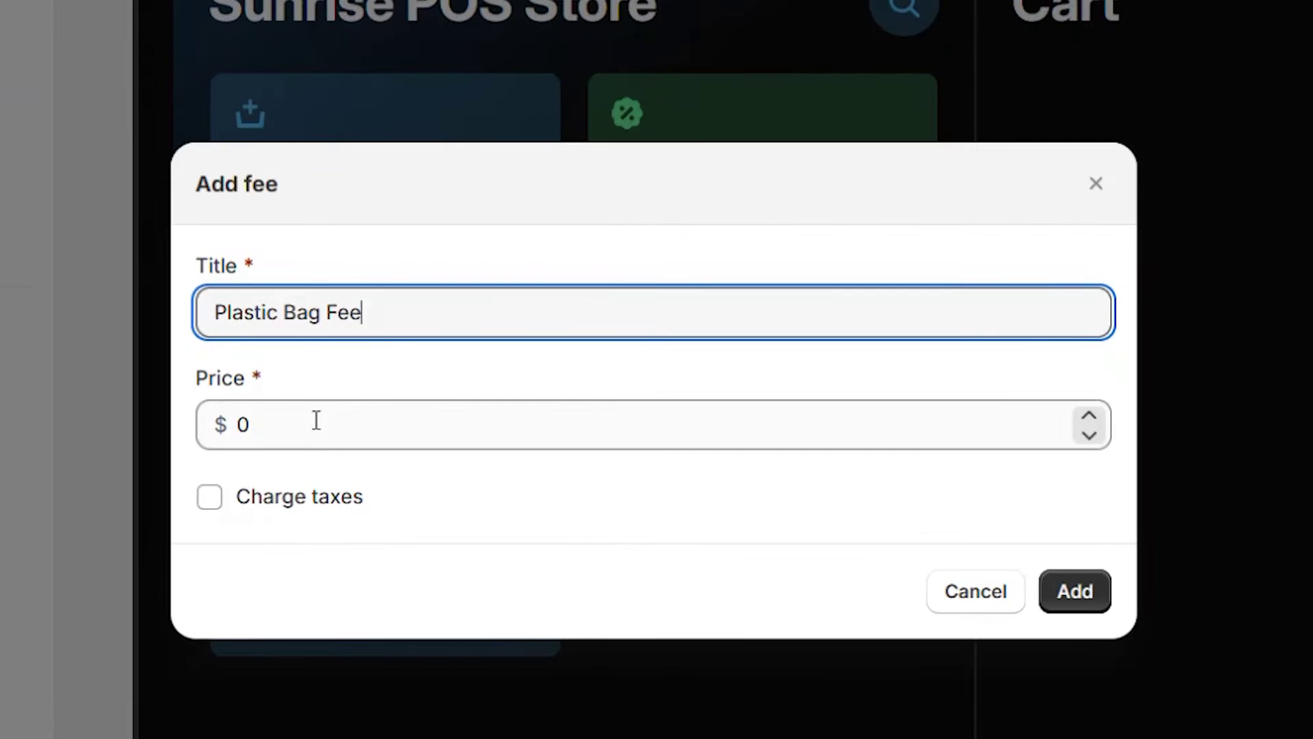
pyautogui.click(443, 391)
pyautogui.write('.25')
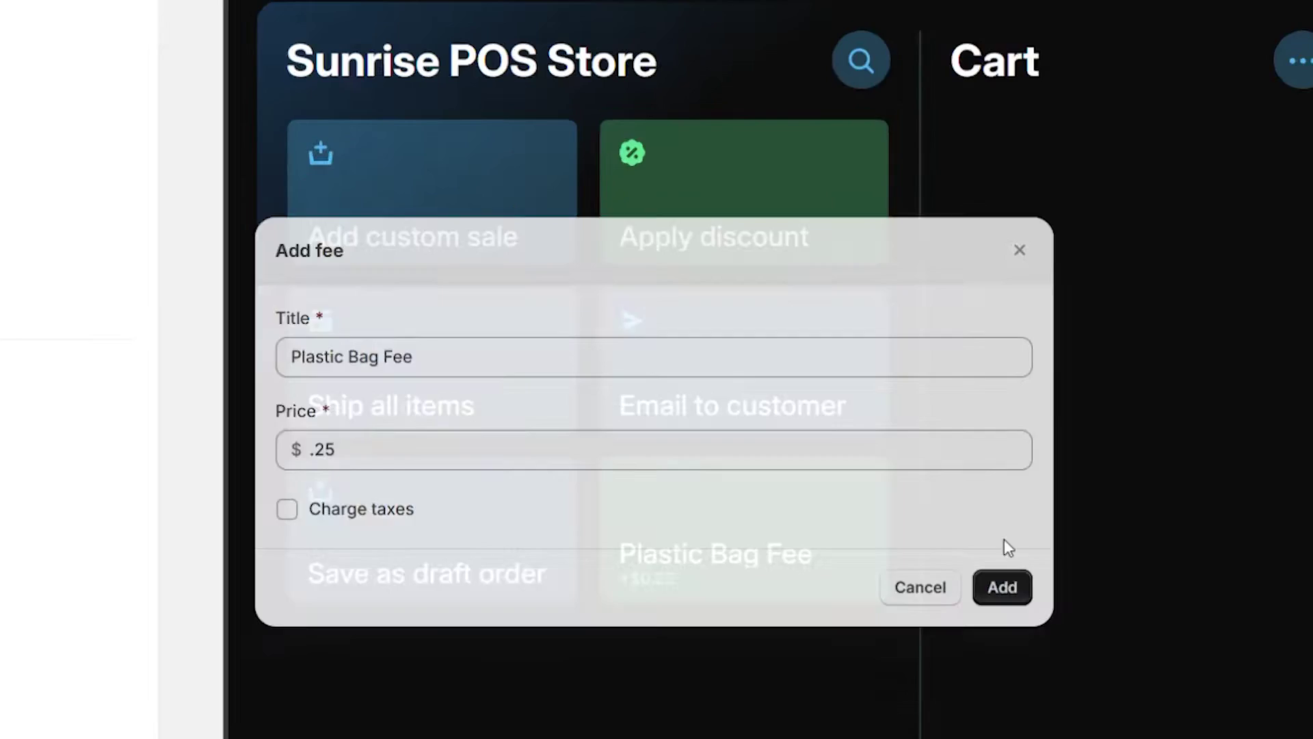
pyautogui.click(1075, 591)
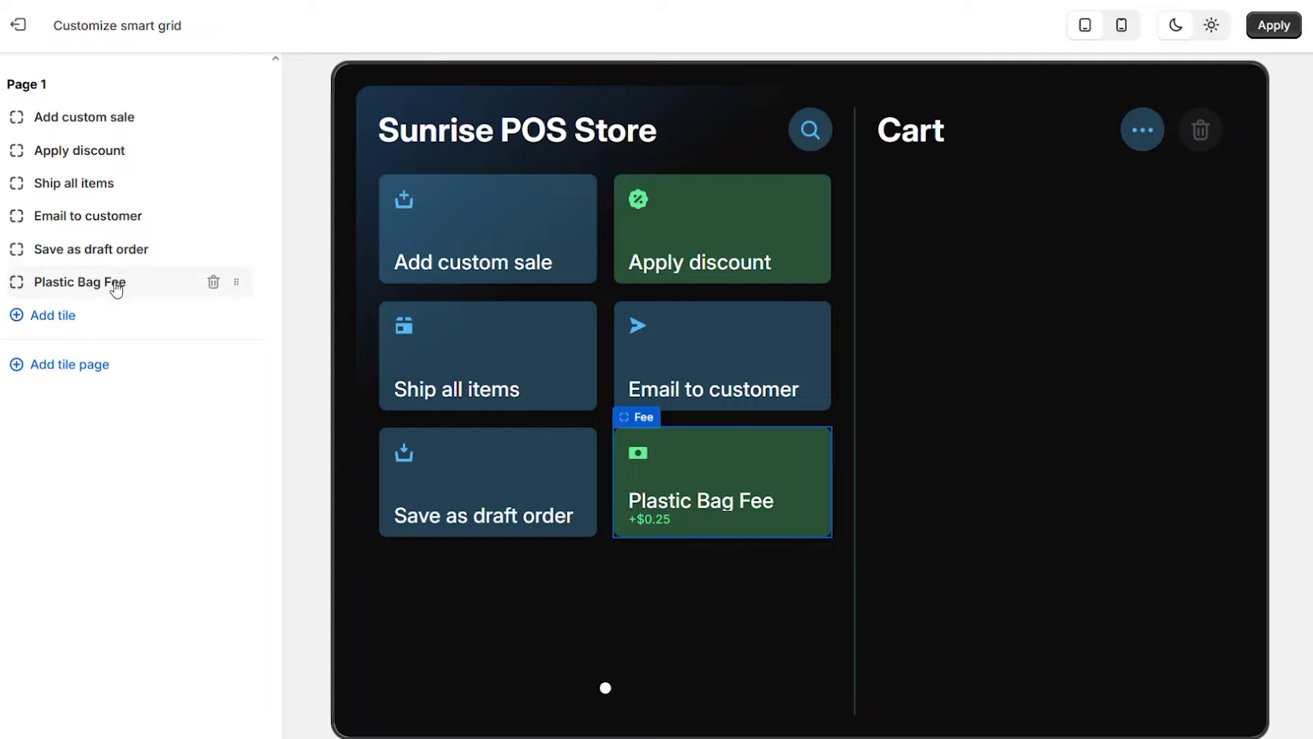
# - Set the Plastic Bag Fee tile's colour to Orange
pyautogui.click(724, 462)
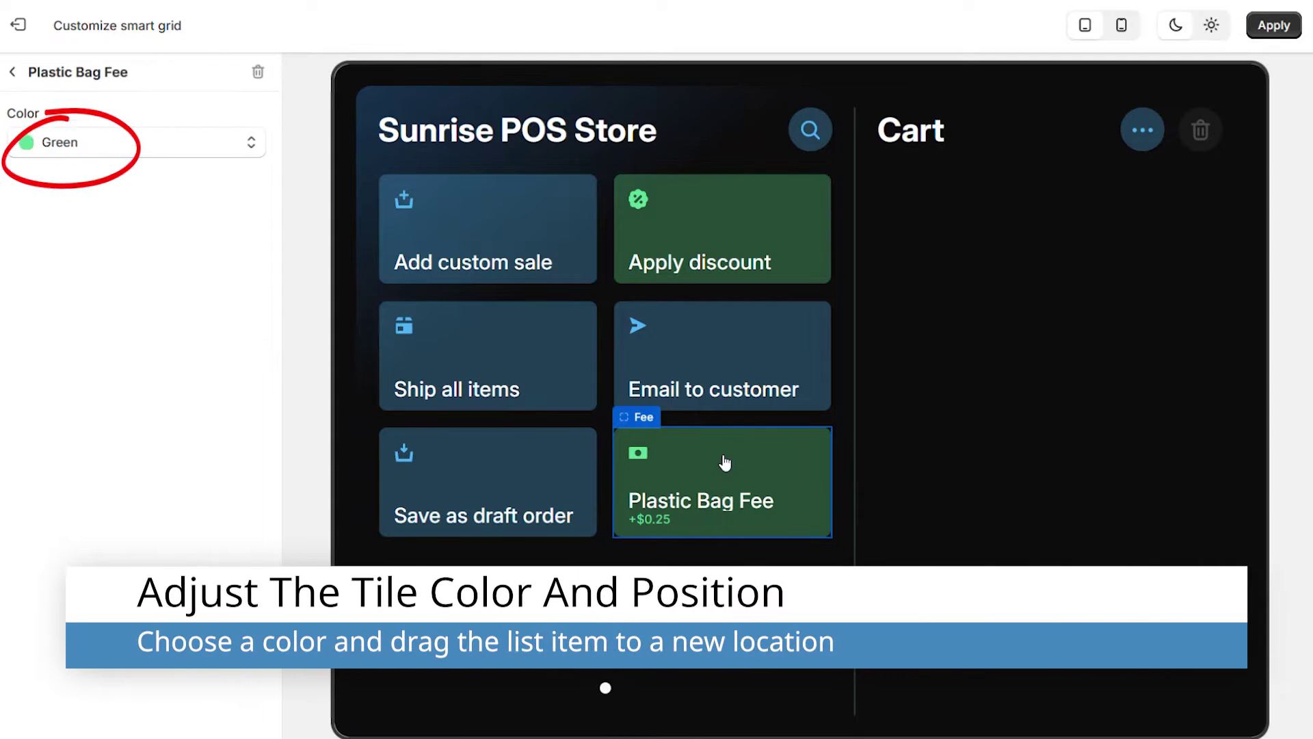
pyautogui.click(143, 149)
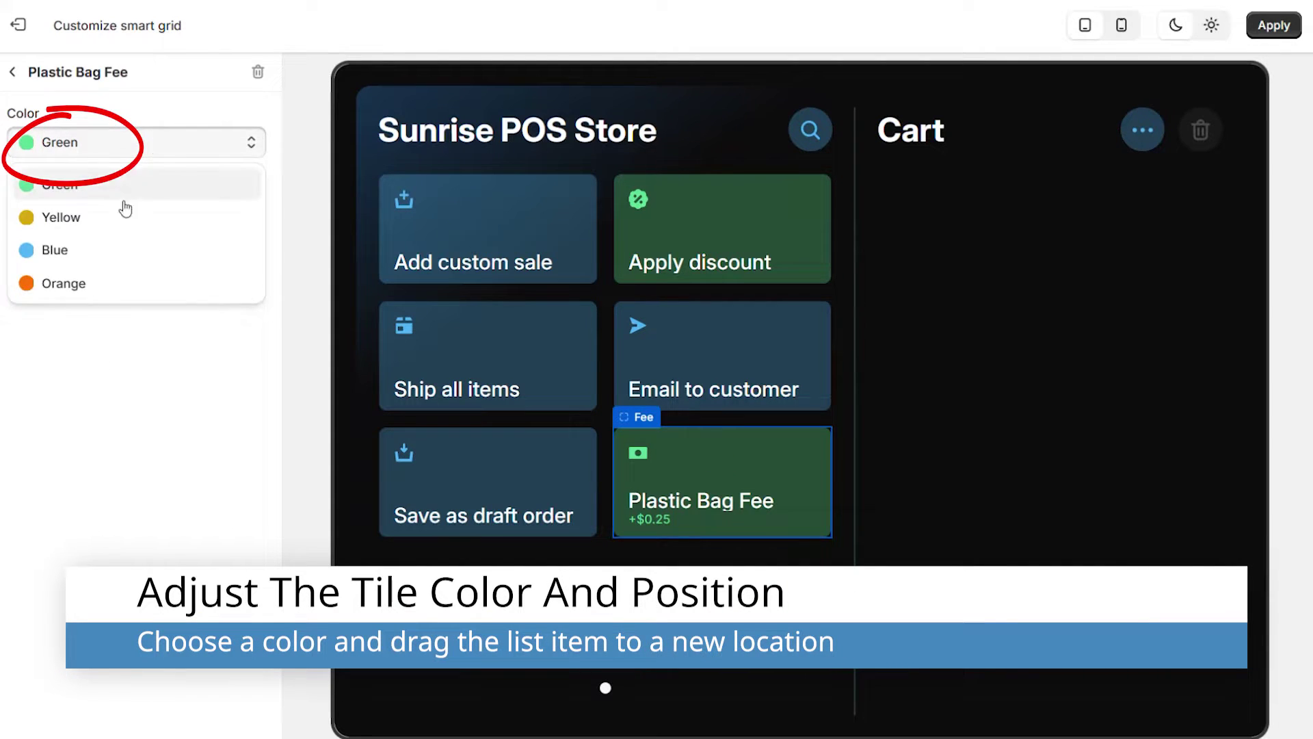
pyautogui.click(108, 290)
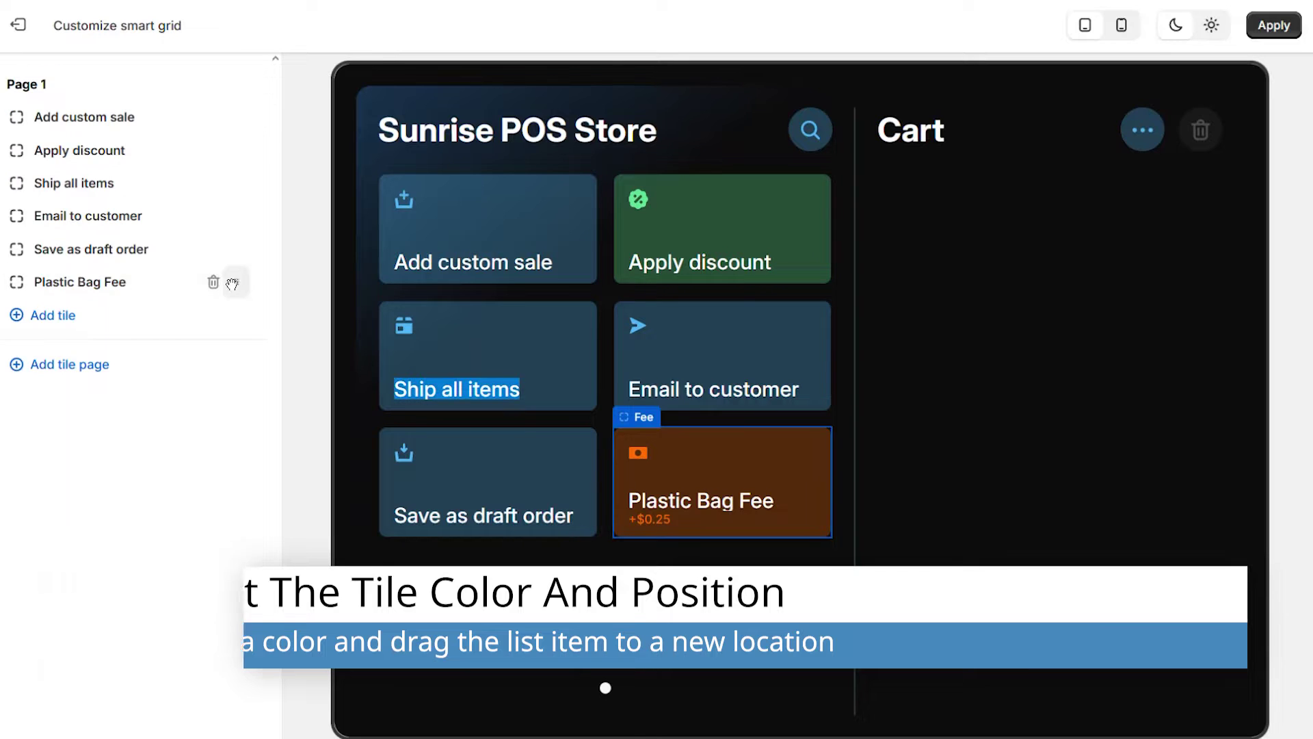
# - Reorder the Page 1 tiles and delete the Add custom sale tile
pyautogui.moveTo(230, 281); pyautogui.dragTo(258, 152)
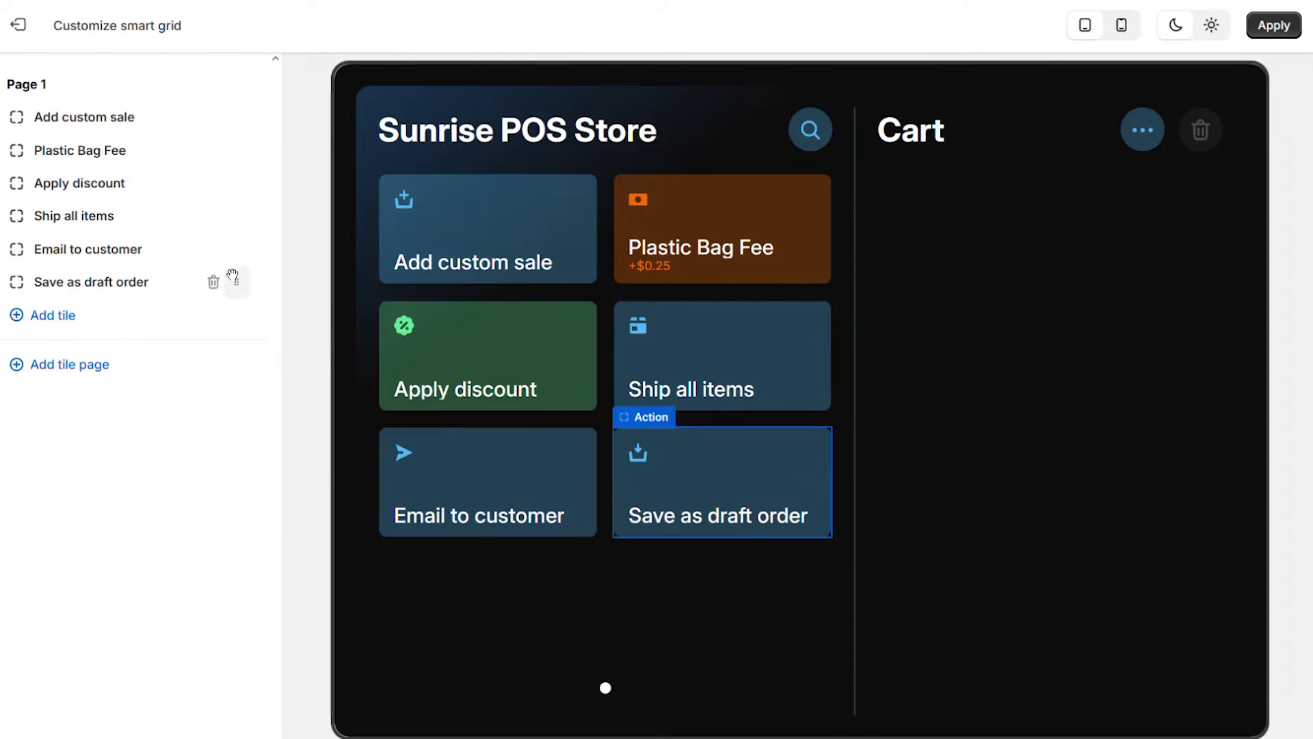
pyautogui.moveTo(237, 150); pyautogui.dragTo(235, 282)
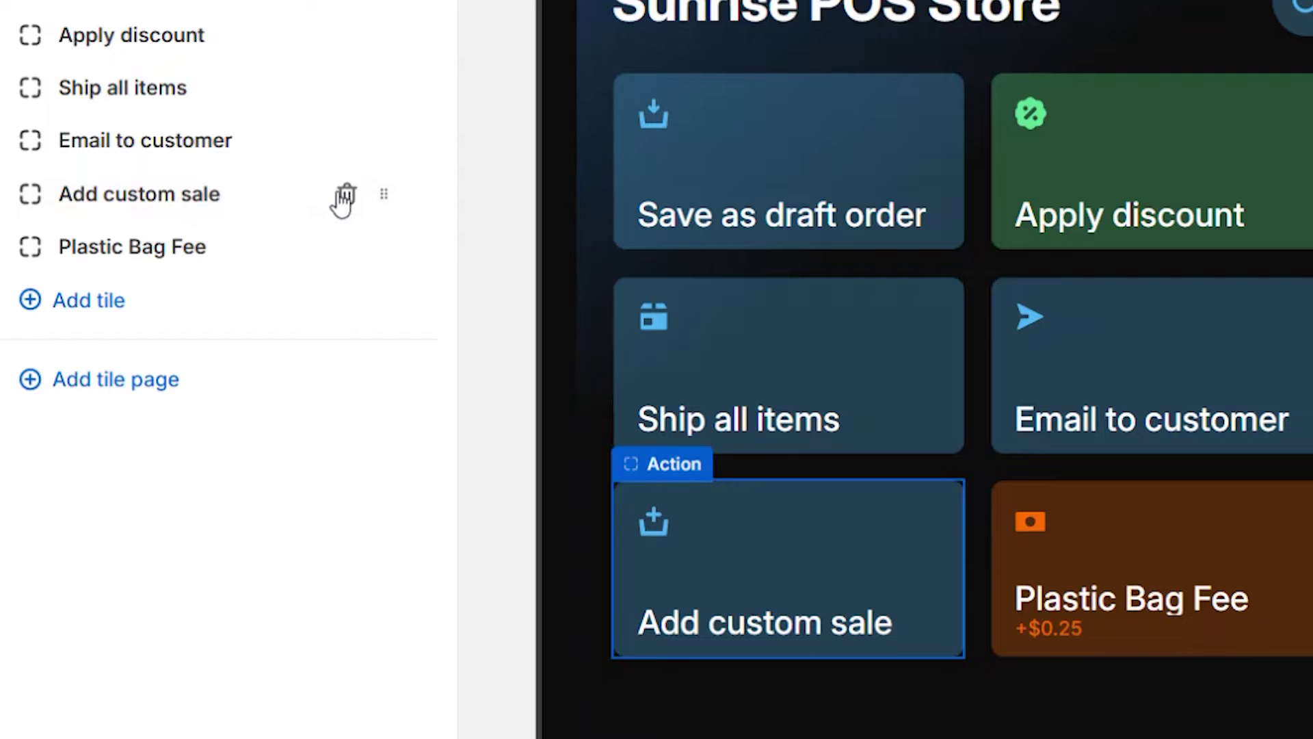
pyautogui.click(344, 195)
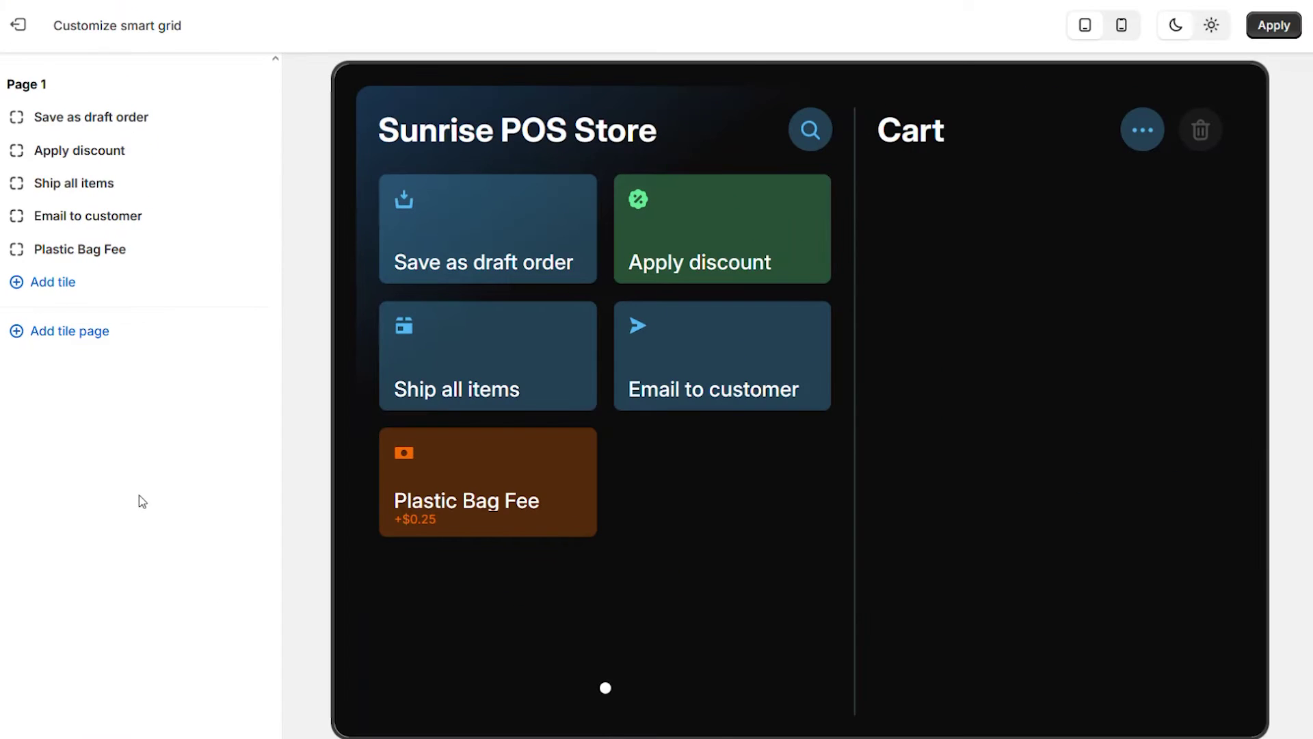
# - Add a second page holding a Beanie propeller hat product tile
pyautogui.click(93, 366)
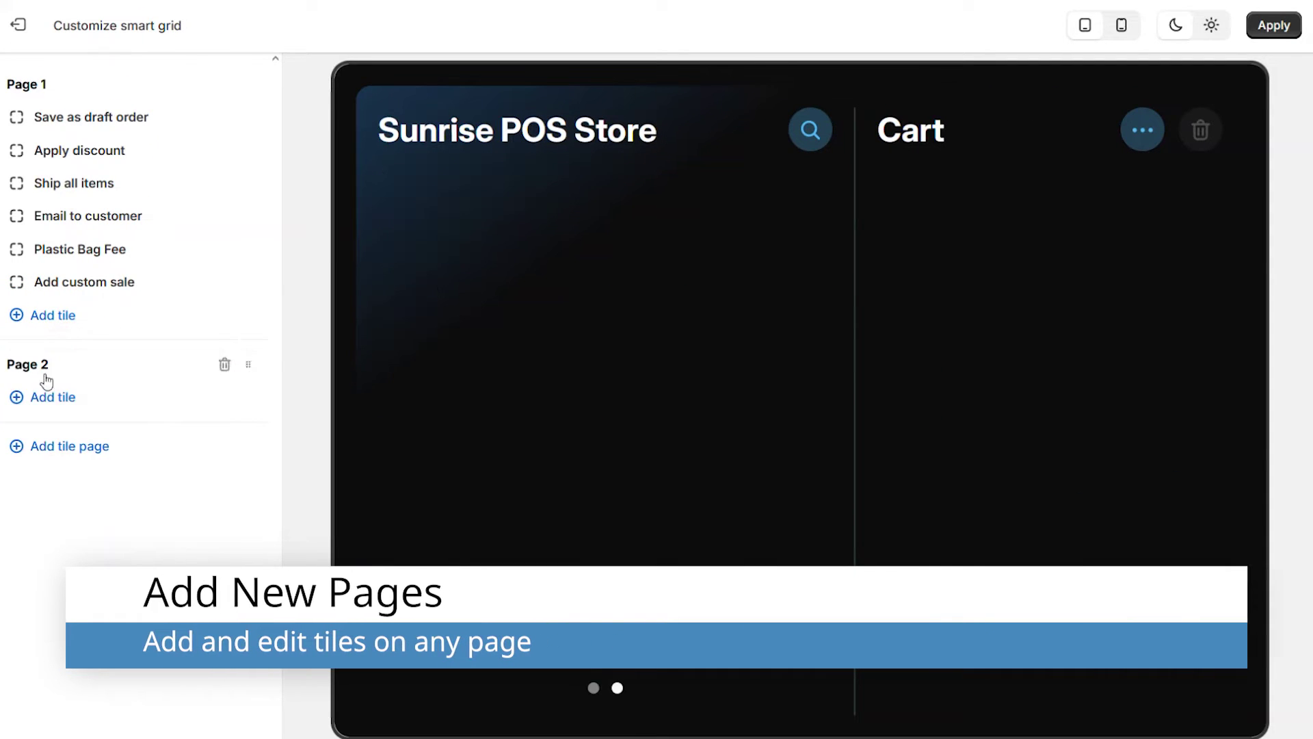
pyautogui.click(28, 397)
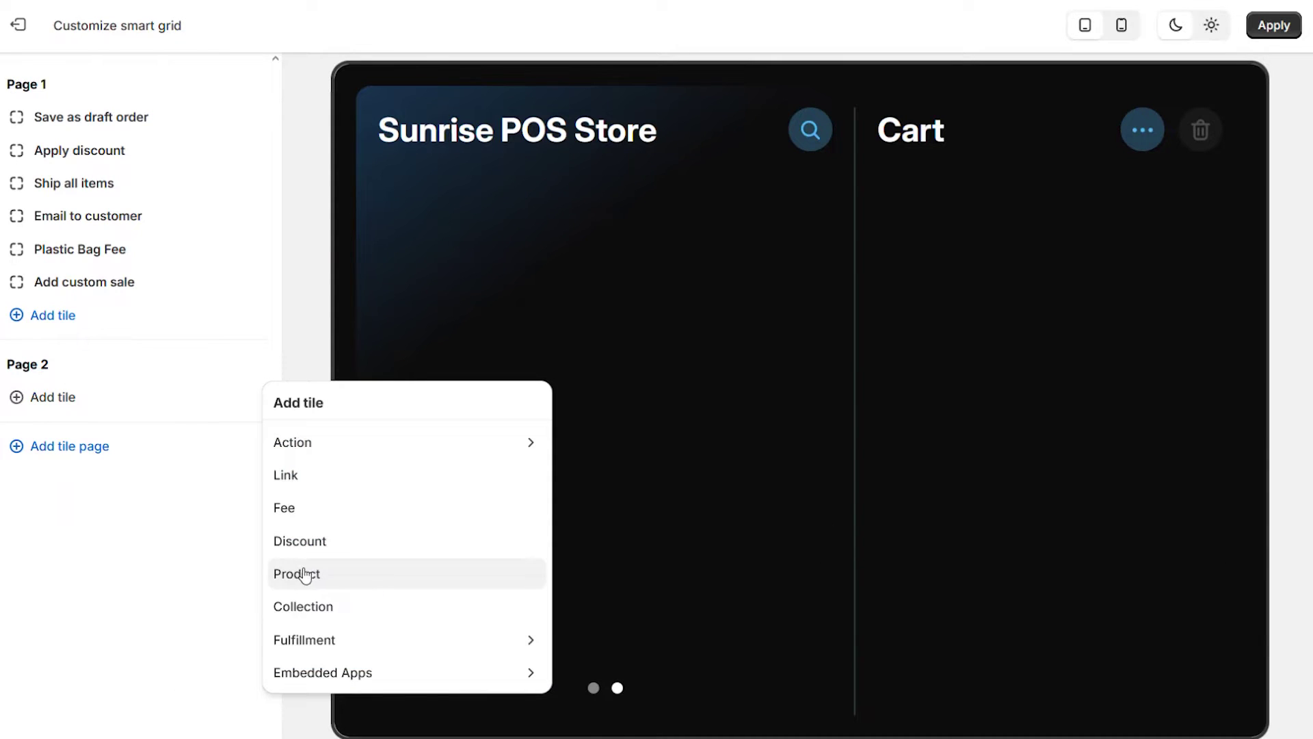
pyautogui.click(304, 574)
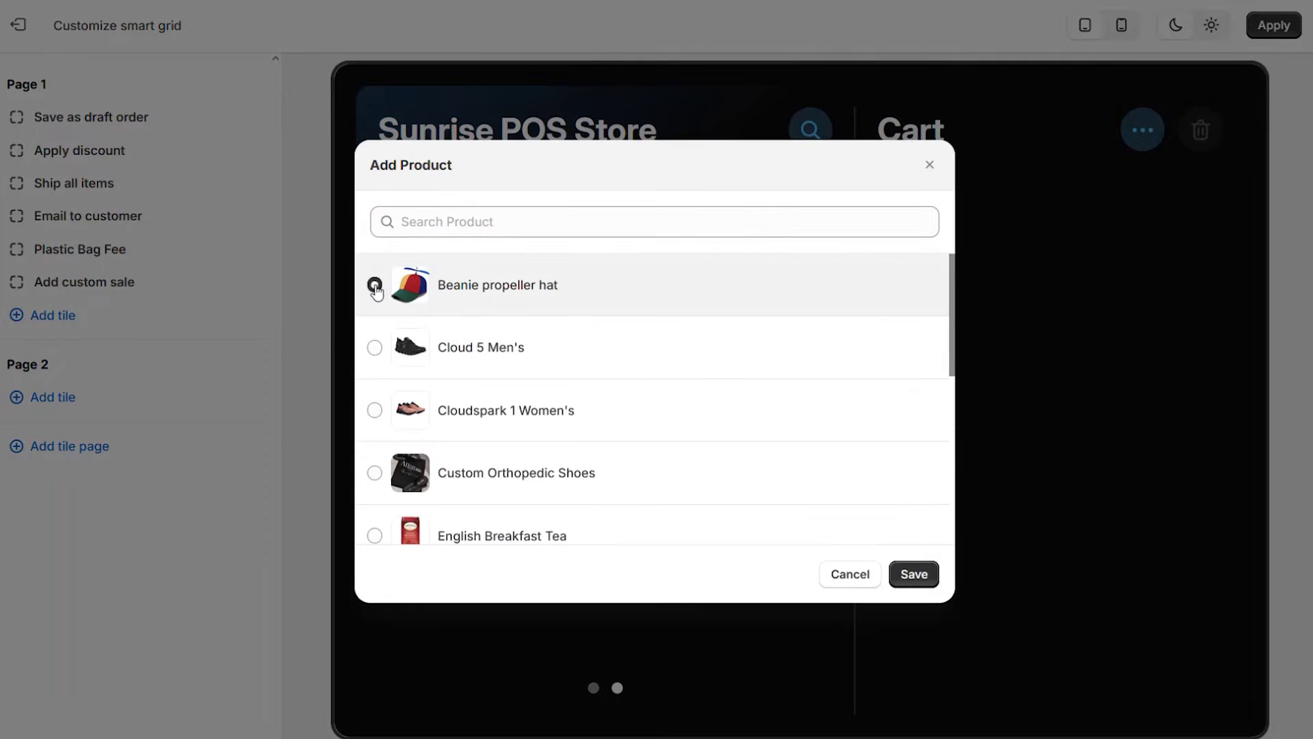
pyautogui.click(914, 574)
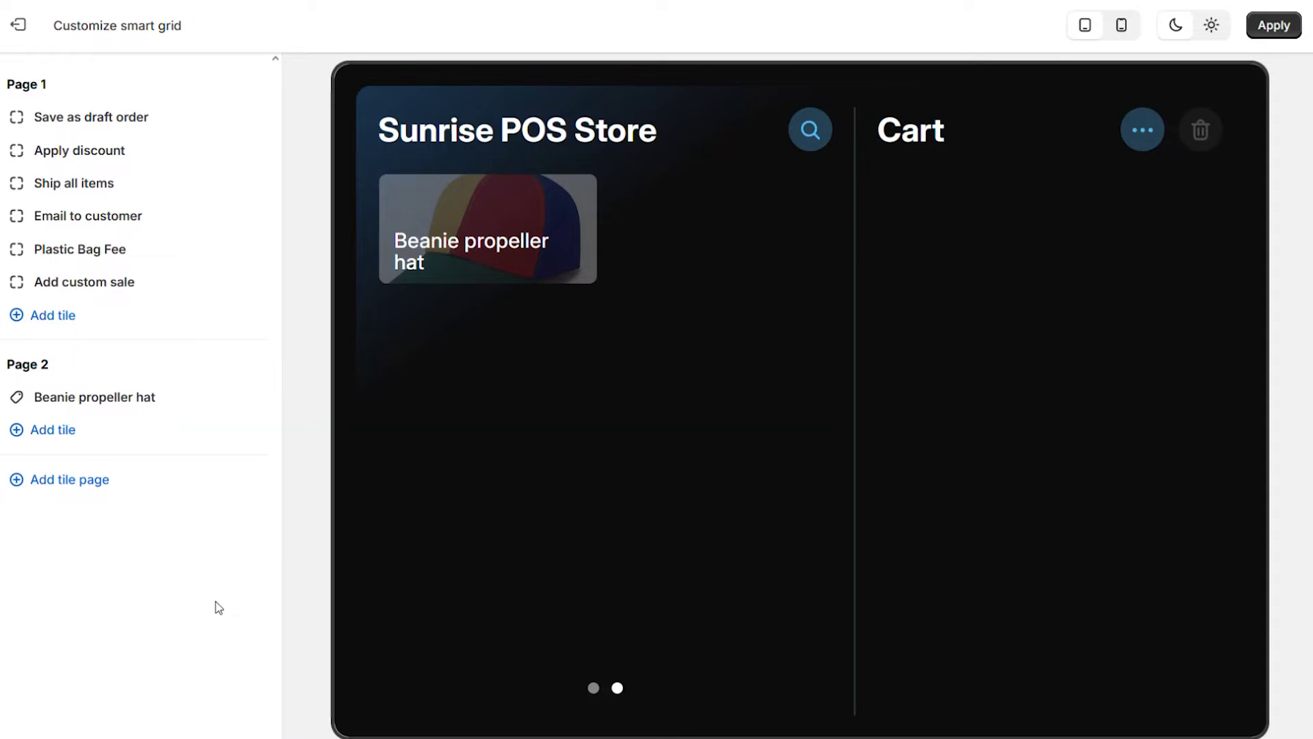
# - Preview both pages in light and dark themes on phone and tablet, then apply the layout
pyautogui.click(594, 688)
pyautogui.click(594, 690)
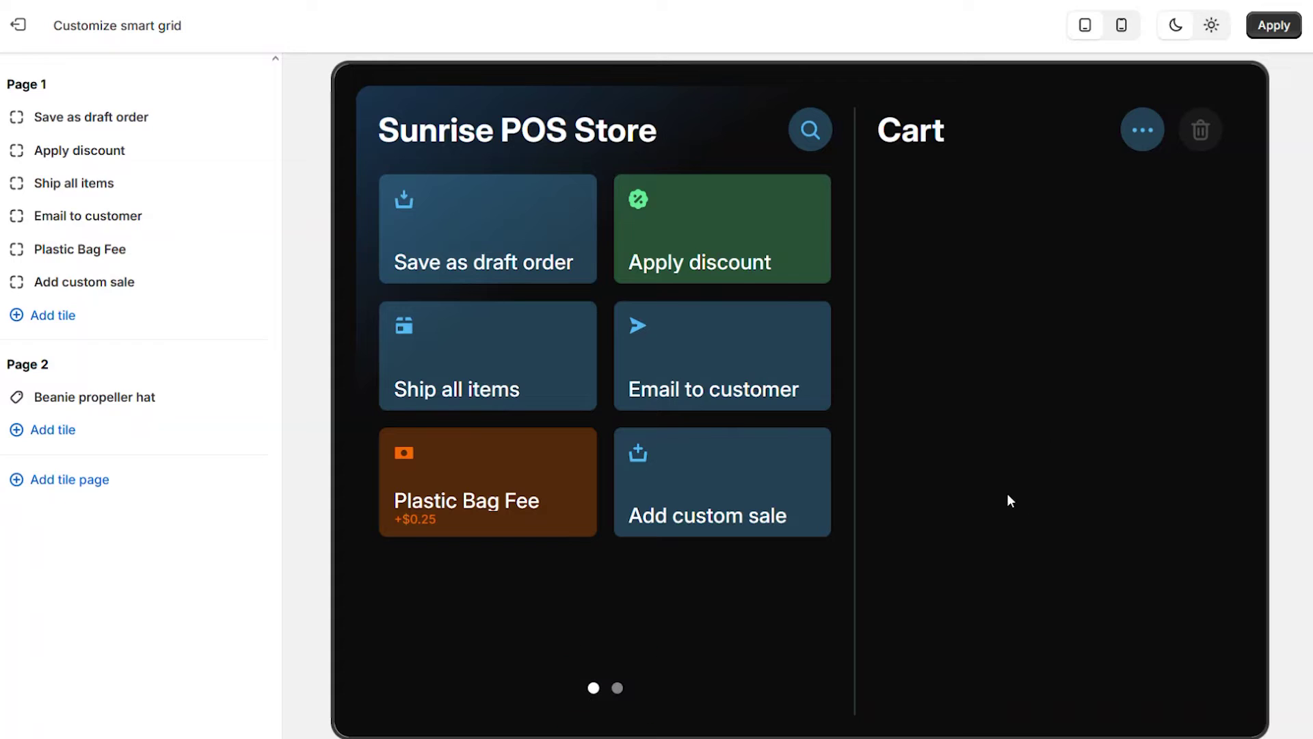
pyautogui.click(1213, 28)
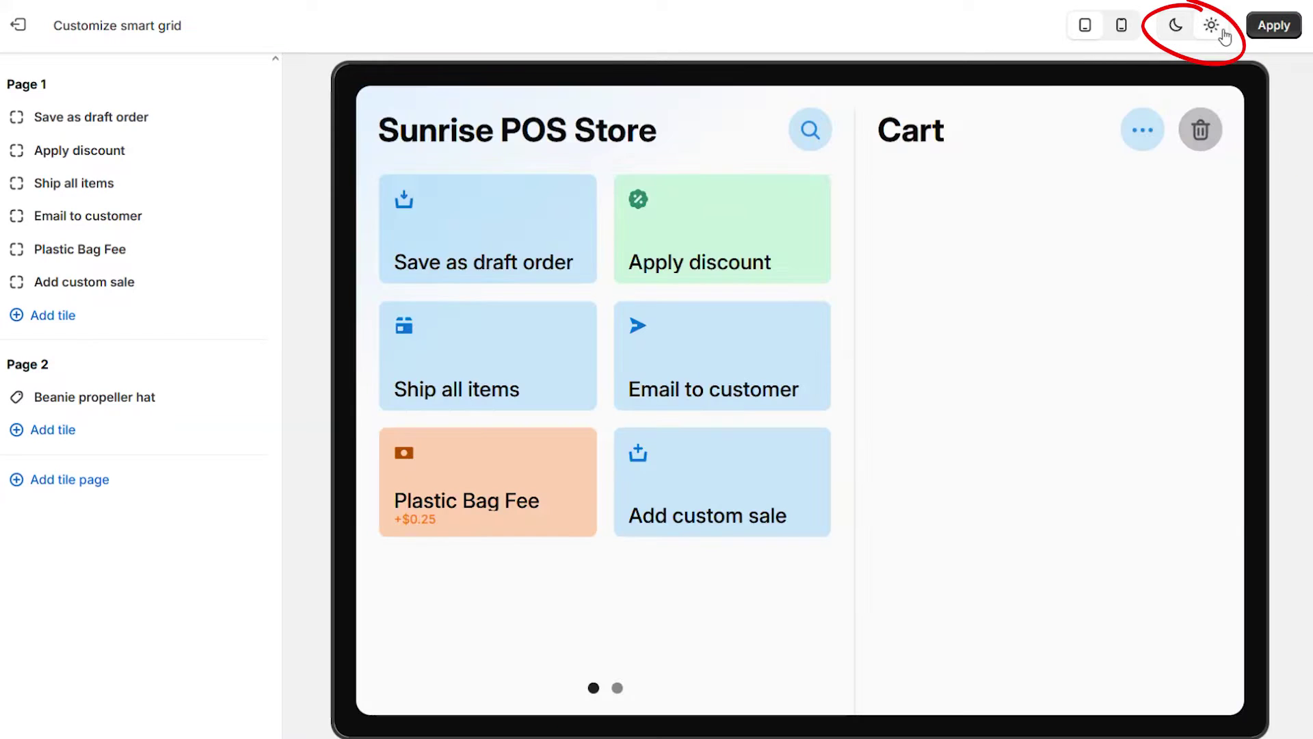
pyautogui.click(1184, 36)
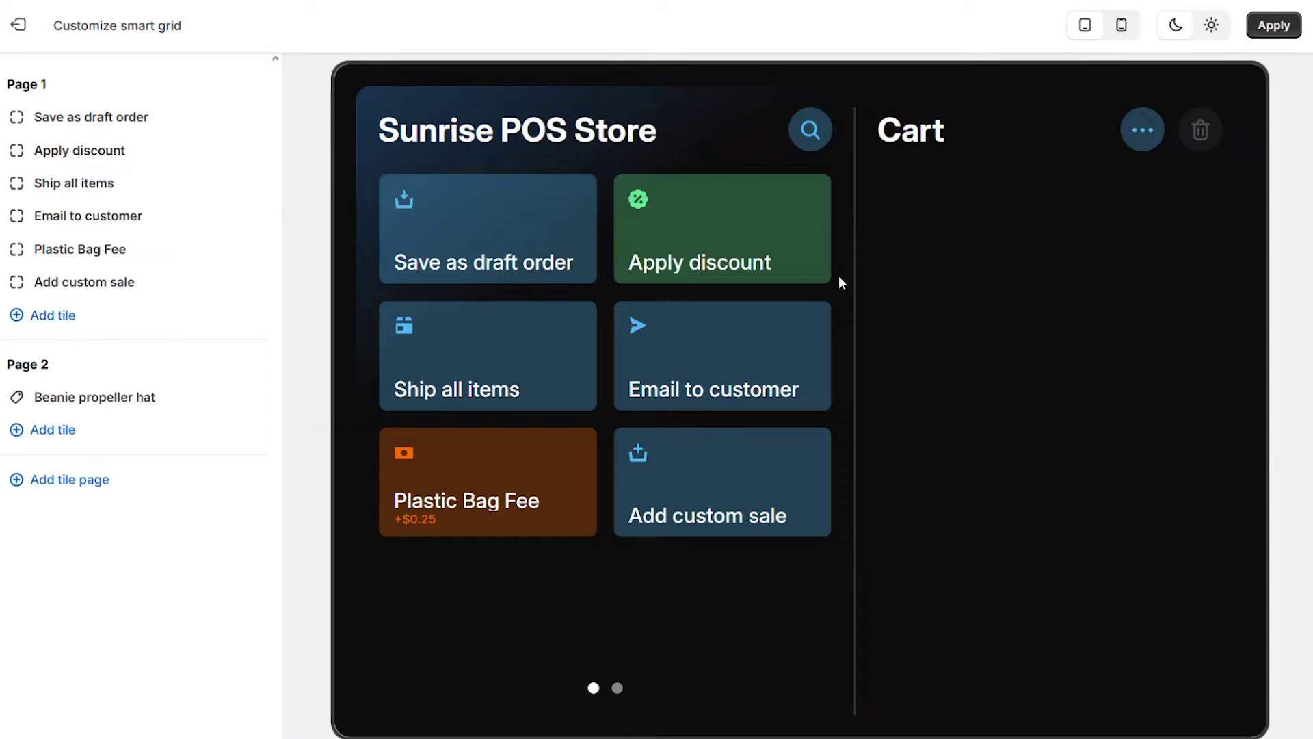
pyautogui.click(1118, 29)
pyautogui.click(1085, 26)
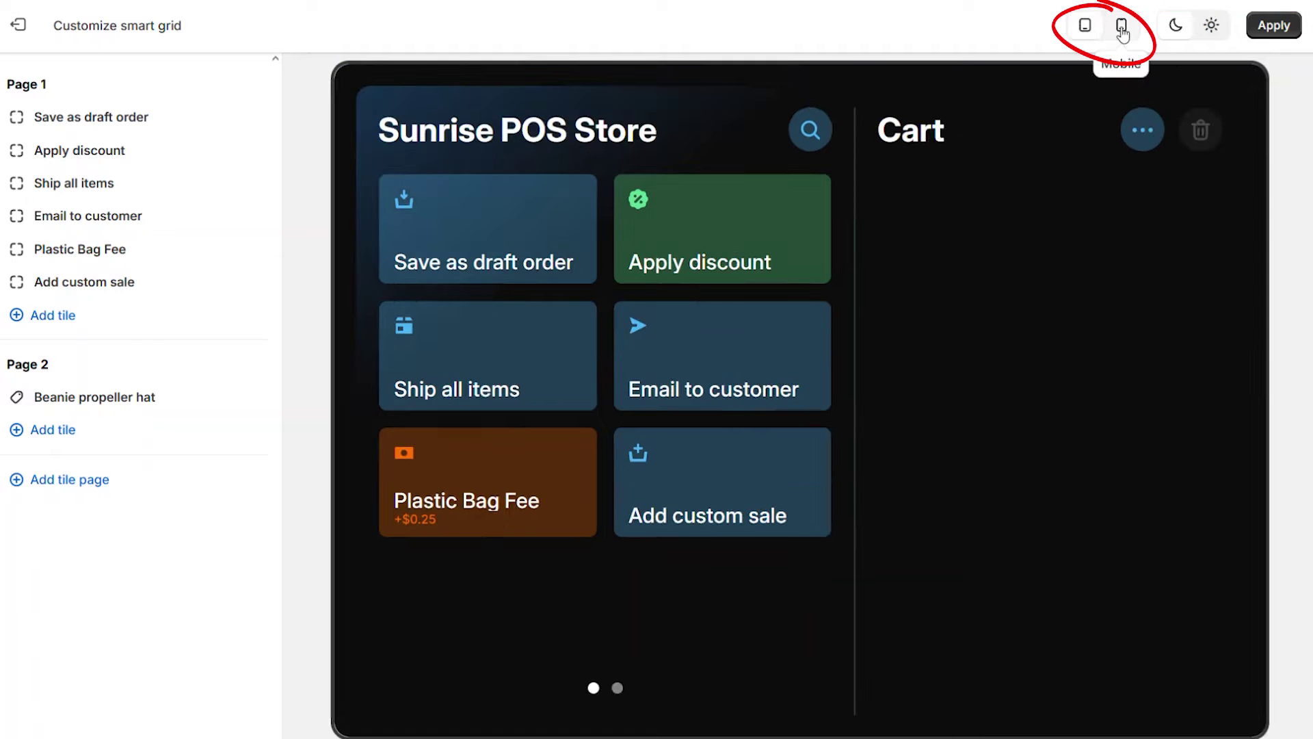
pyautogui.click(1277, 27)
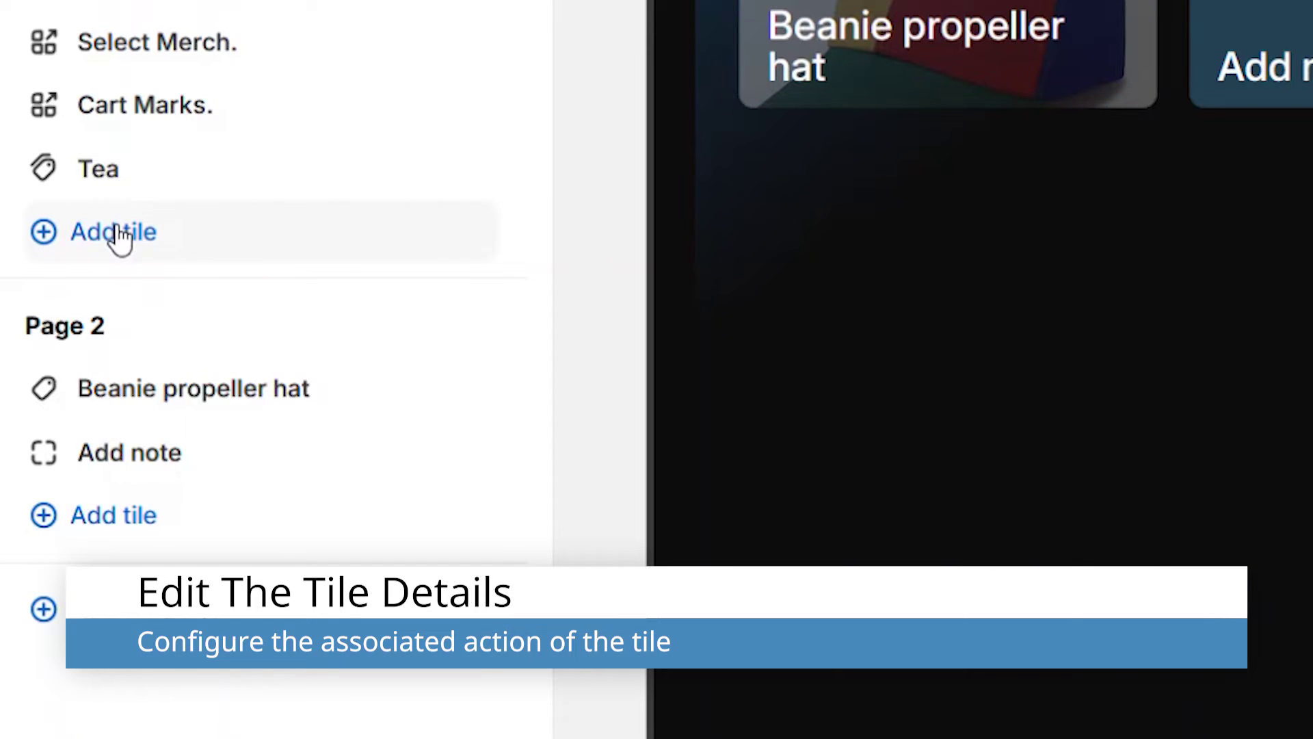
# - Add a 10% Customer Loyalty discount tile to the grid
pyautogui.click(115, 233)
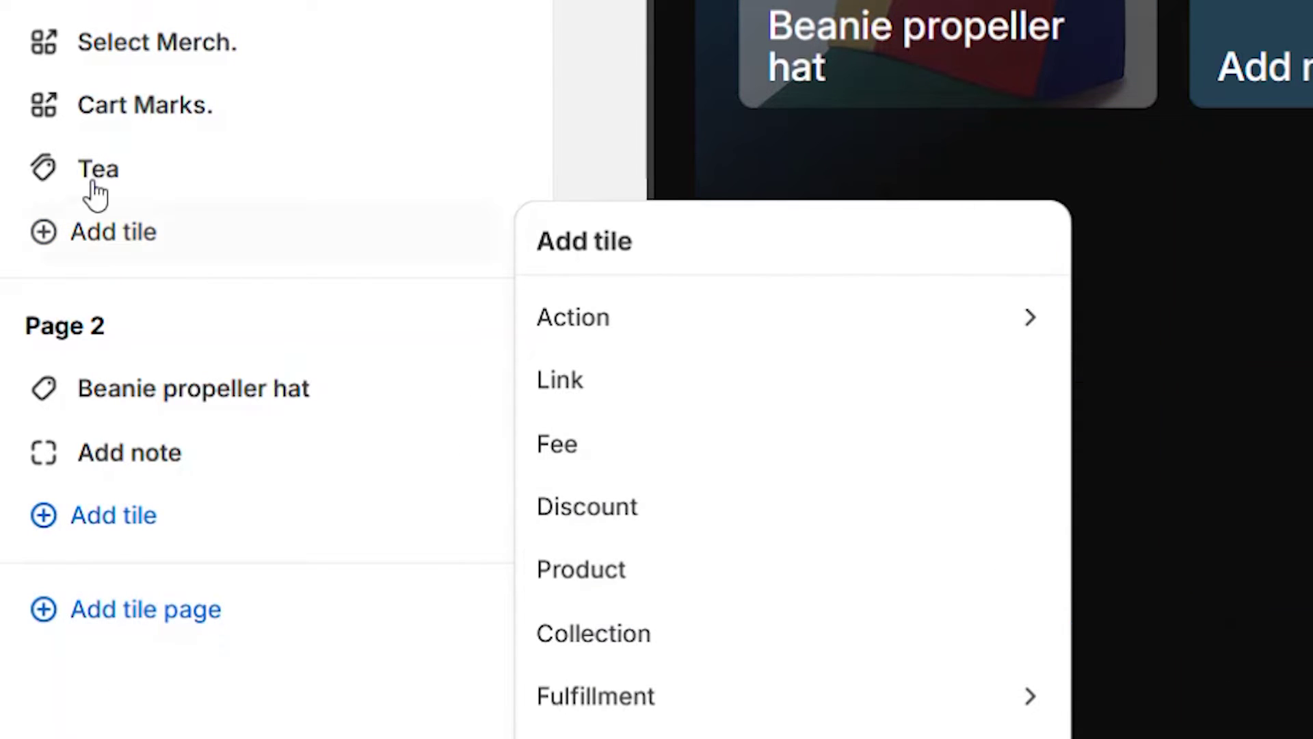
pyautogui.click(707, 515)
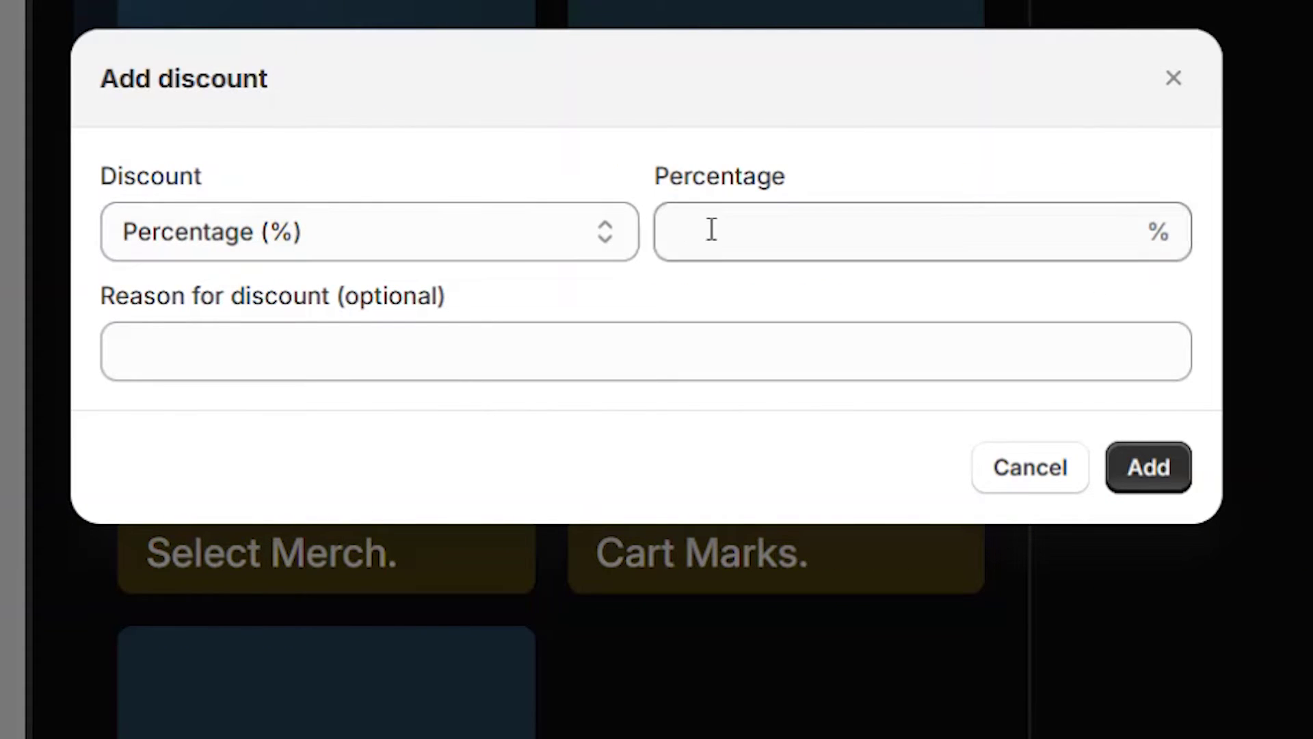
pyautogui.click(796, 233)
pyautogui.press('Tab')
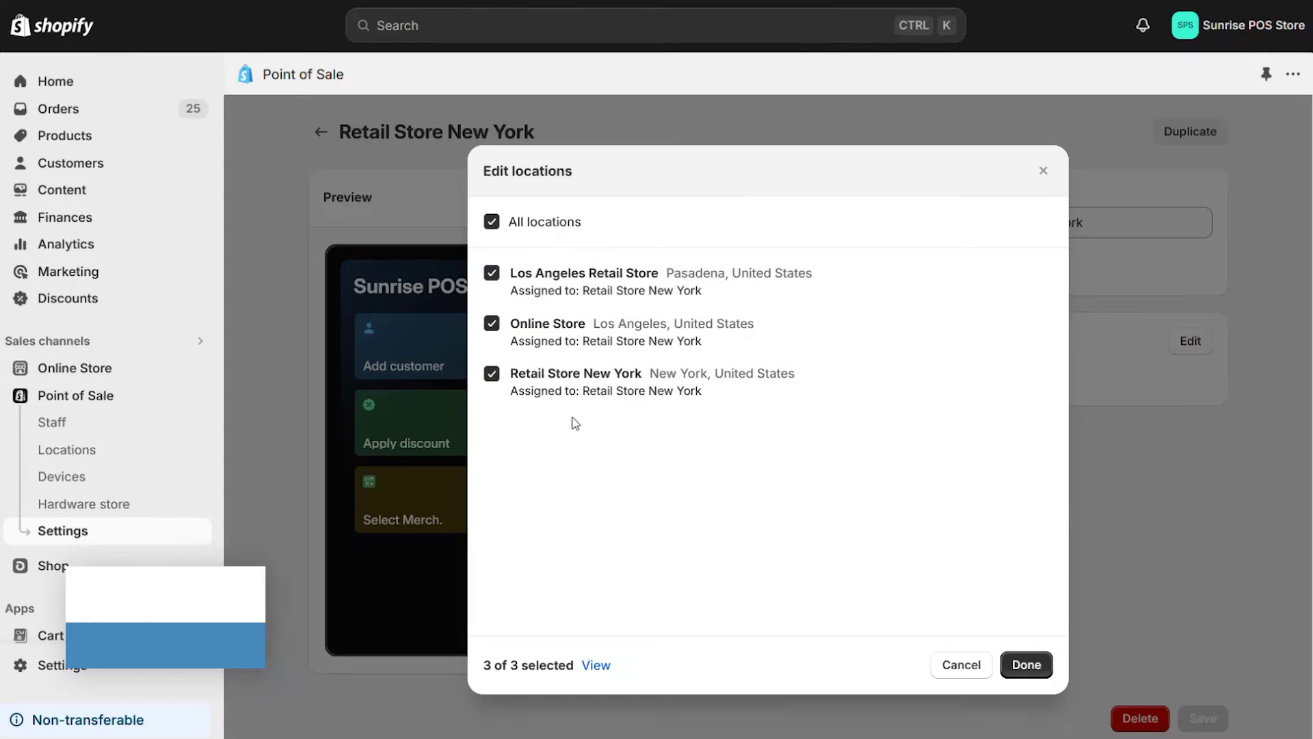
# - Confirm Retail Store New York for all locations, then go to the store's Locations settings
pyautogui.click(966, 671)
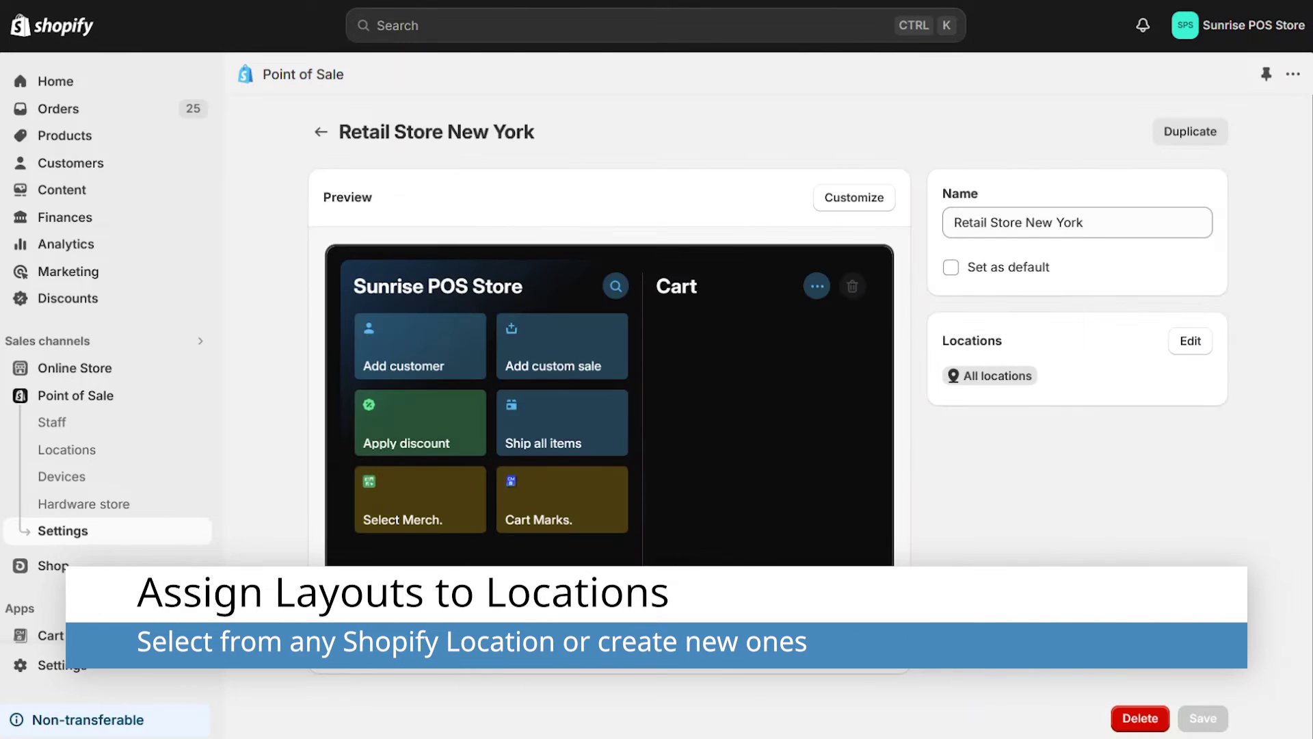
pyautogui.scroll(-1, 58, 636)
pyautogui.click(62, 665)
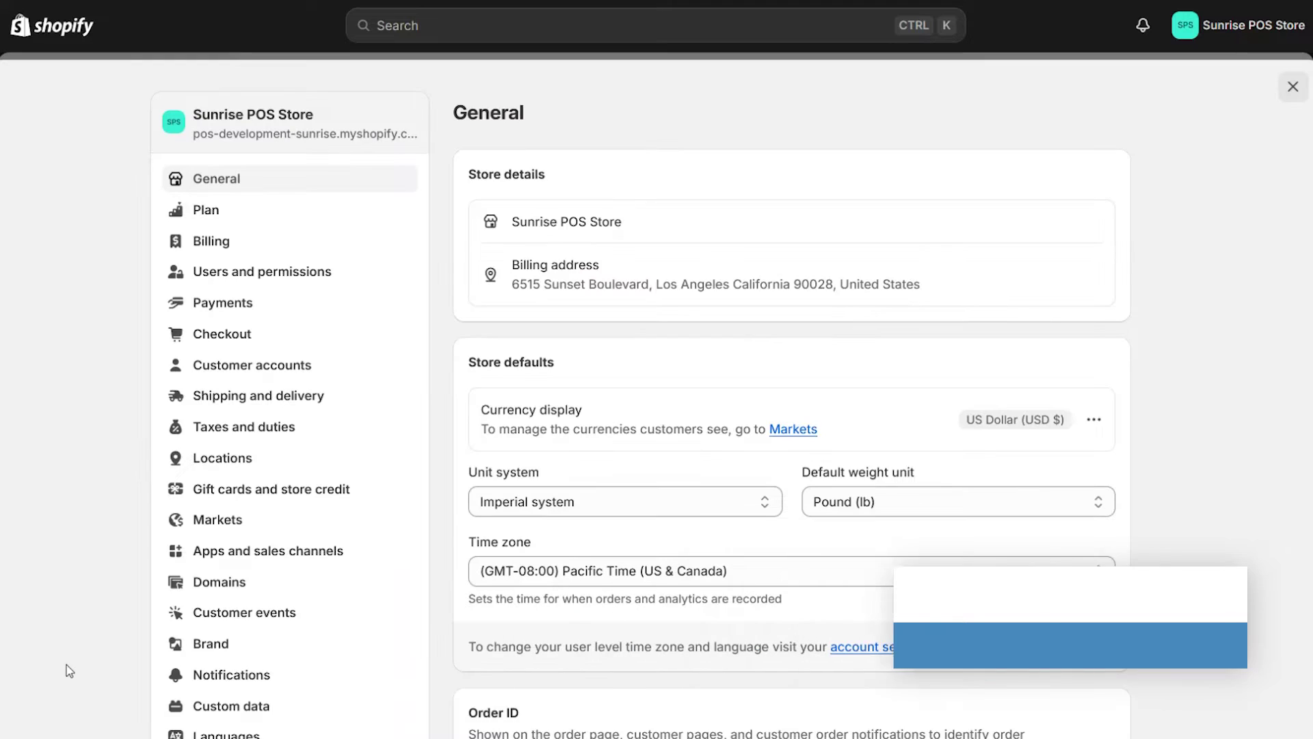
pyautogui.click(213, 458)
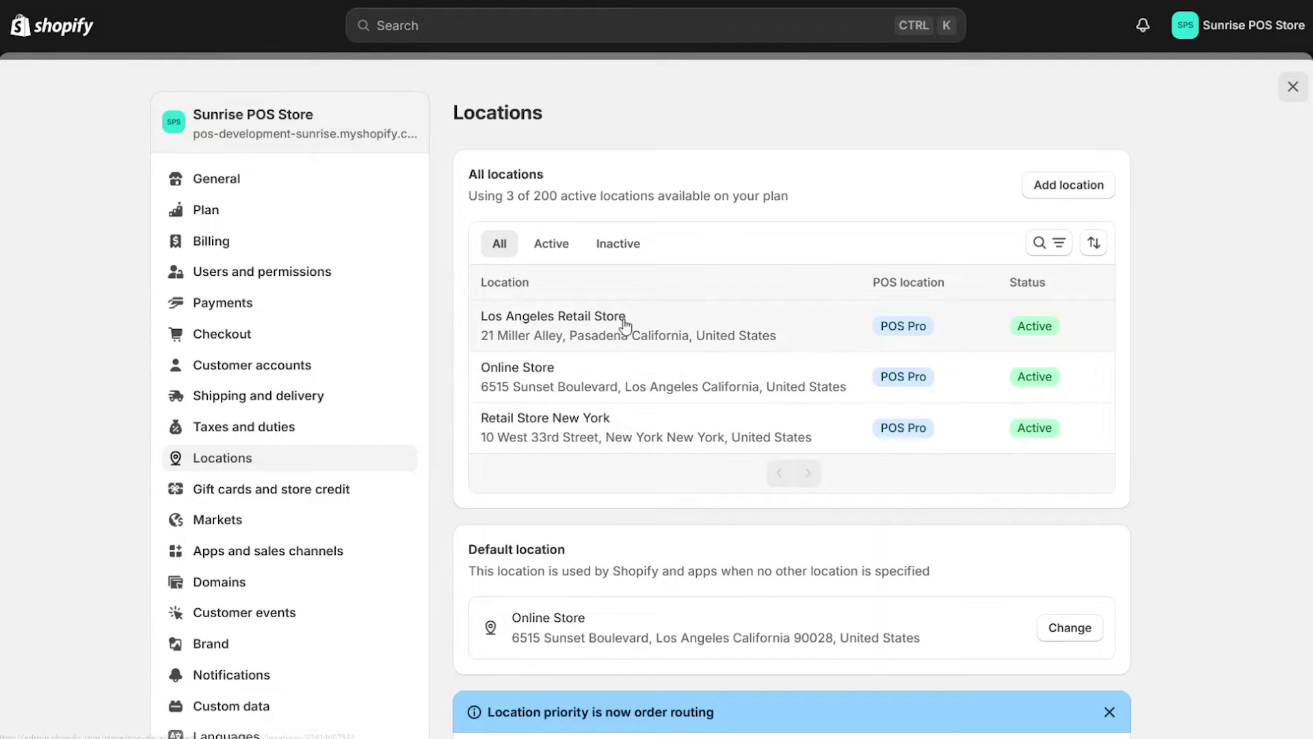
# - Add and save a new Texas Retail Store location with its address
pyautogui.click(1067, 186)
pyautogui.write('Texas Retail Store')
pyautogui.click(605, 467)
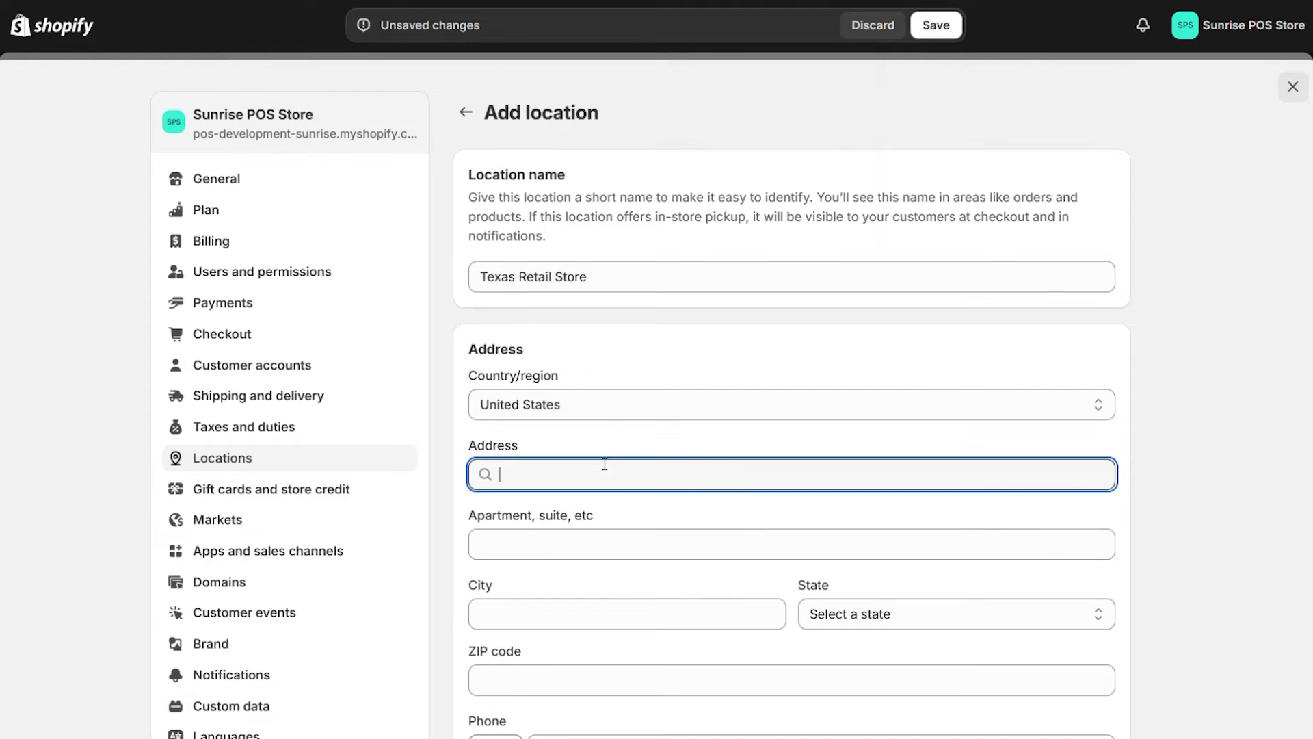
pyautogui.click(1282, 87)
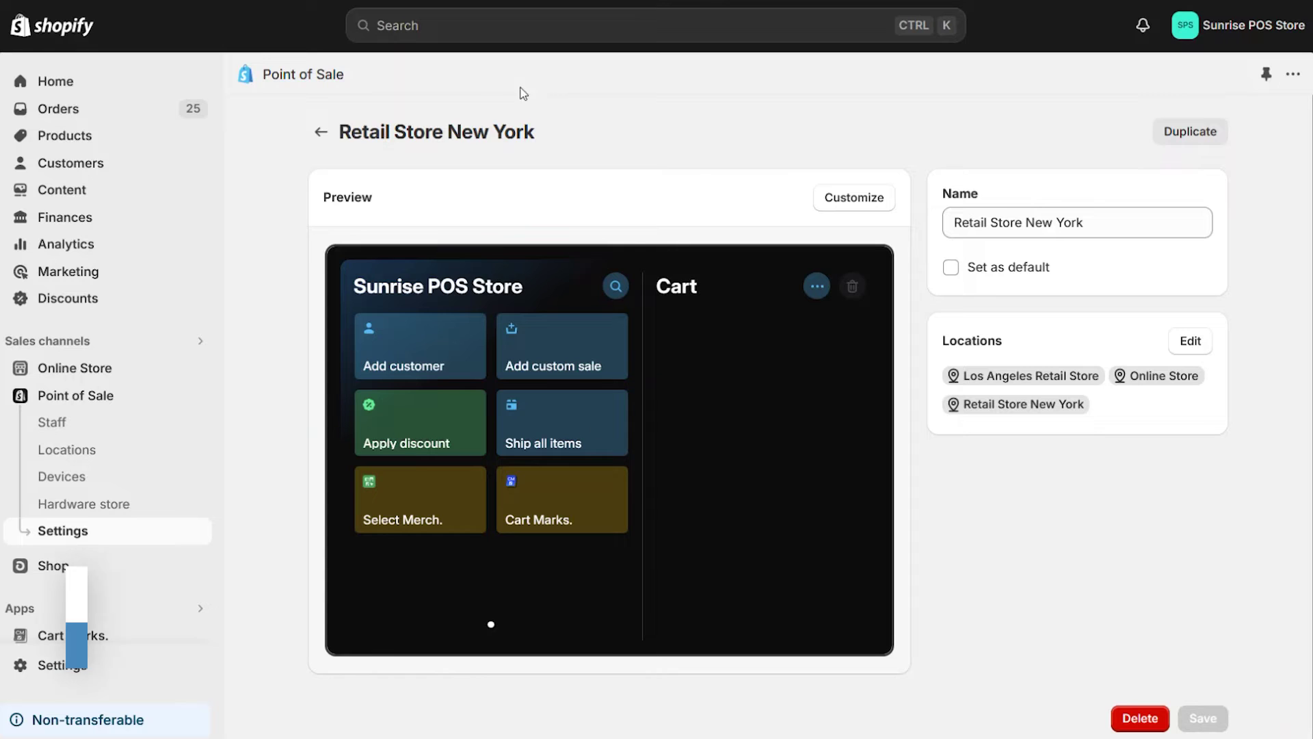
# - Check Texas Retail Store in the Retail Store New York layout's locations and confirm
pyautogui.click(1190, 341)
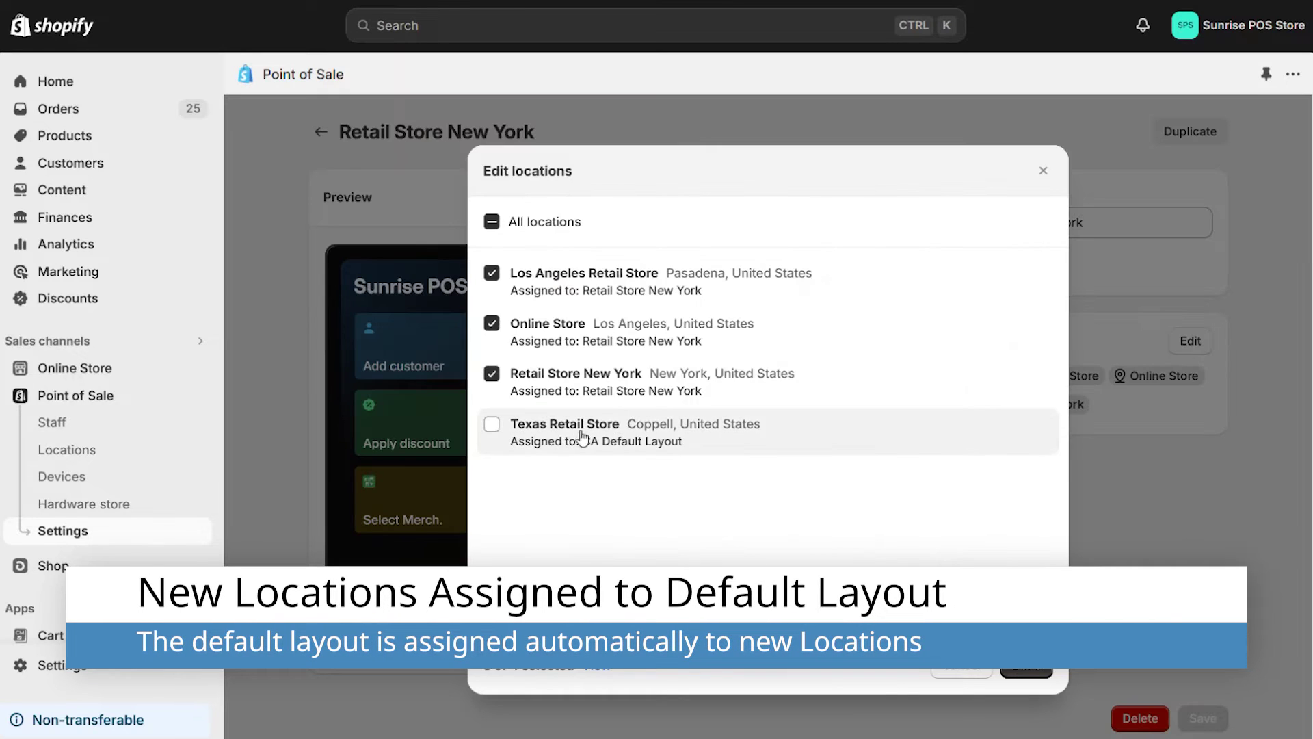
pyautogui.click(491, 424)
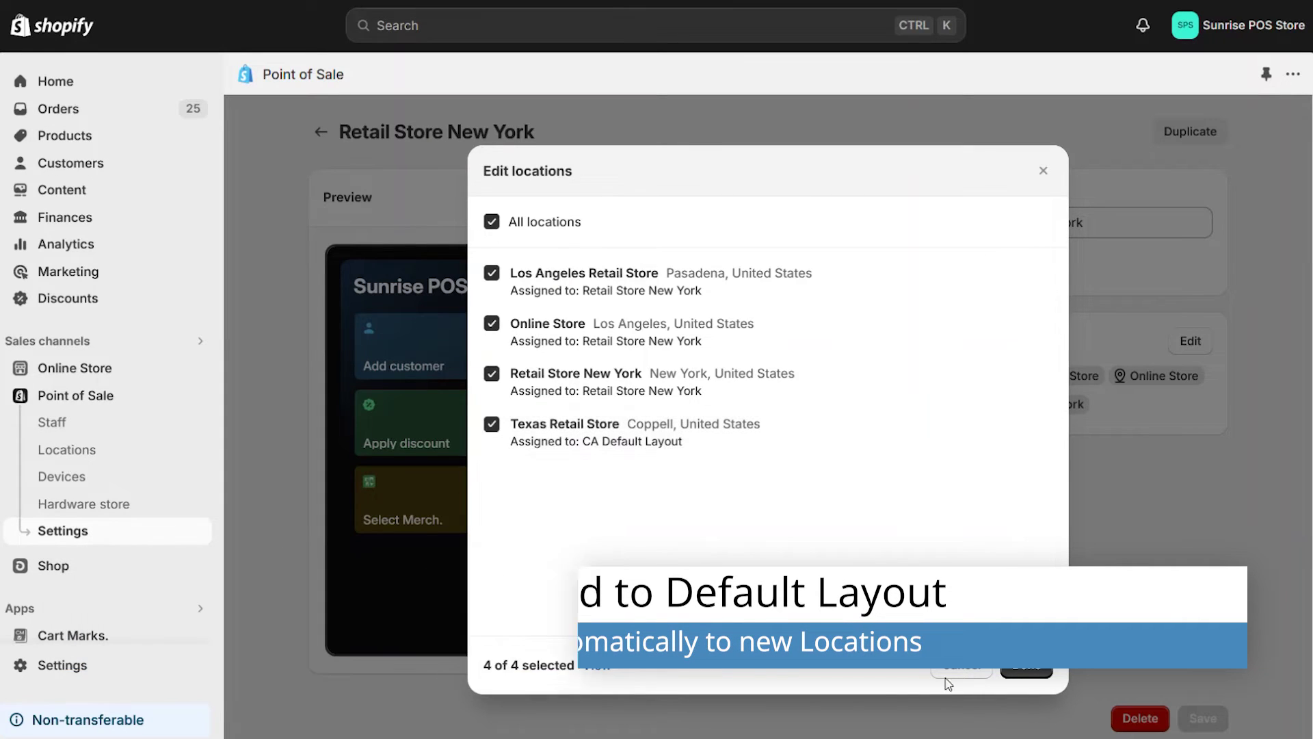
pyautogui.click(1024, 669)
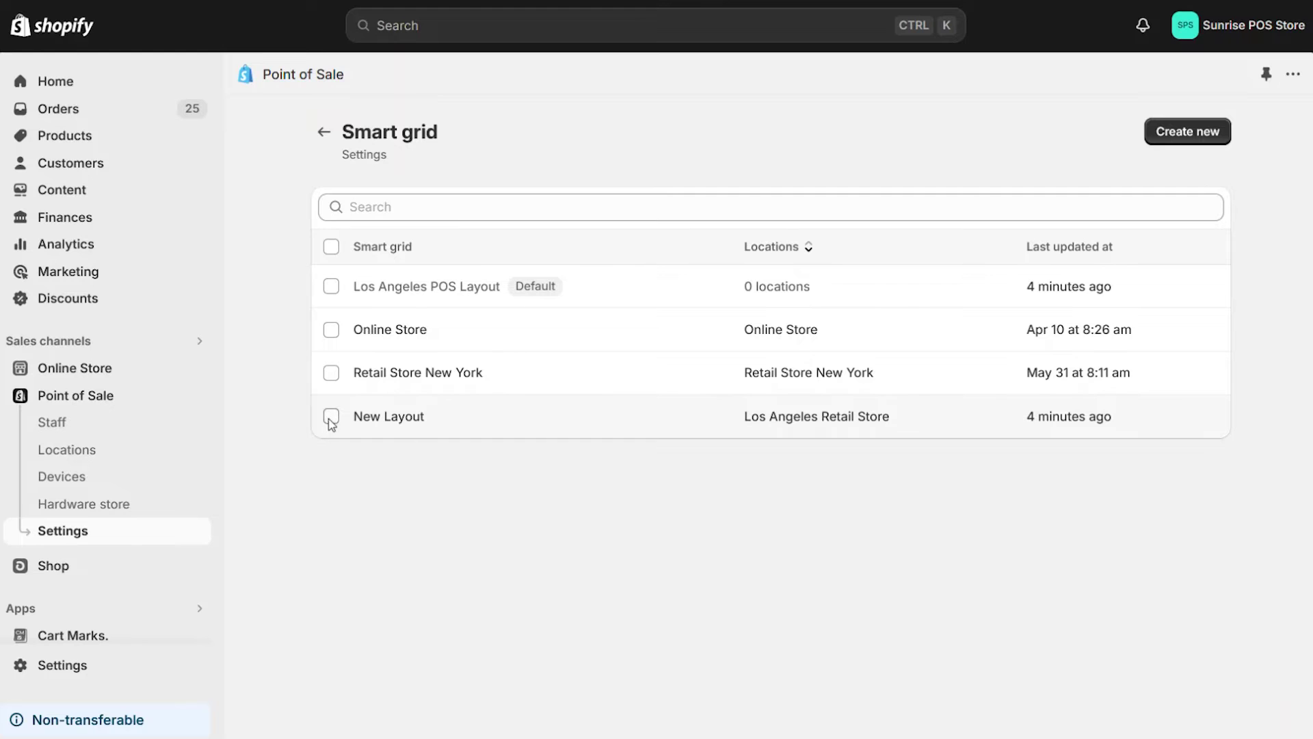
# - Start deleting New Layout, cancel at the revert-to-default warning, and return to the list
pyautogui.click(330, 416)
pyautogui.click(1167, 247)
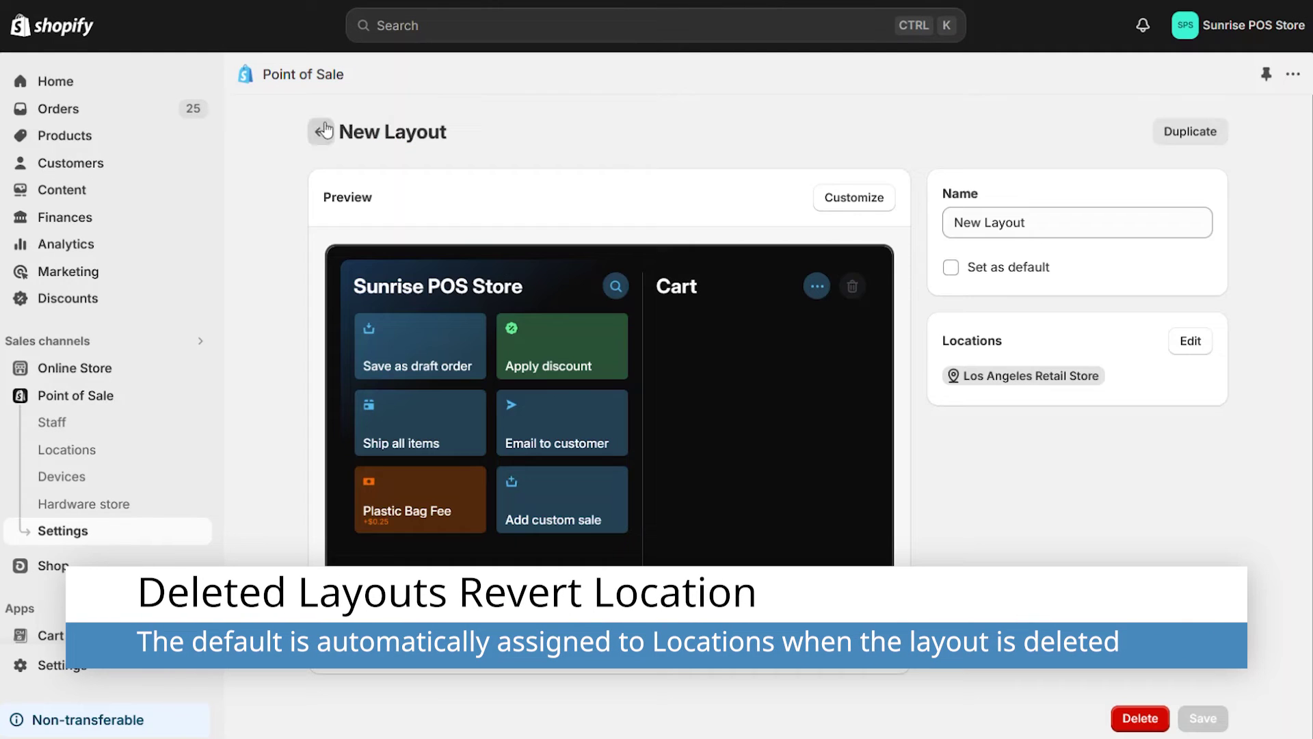
pyautogui.click(1137, 719)
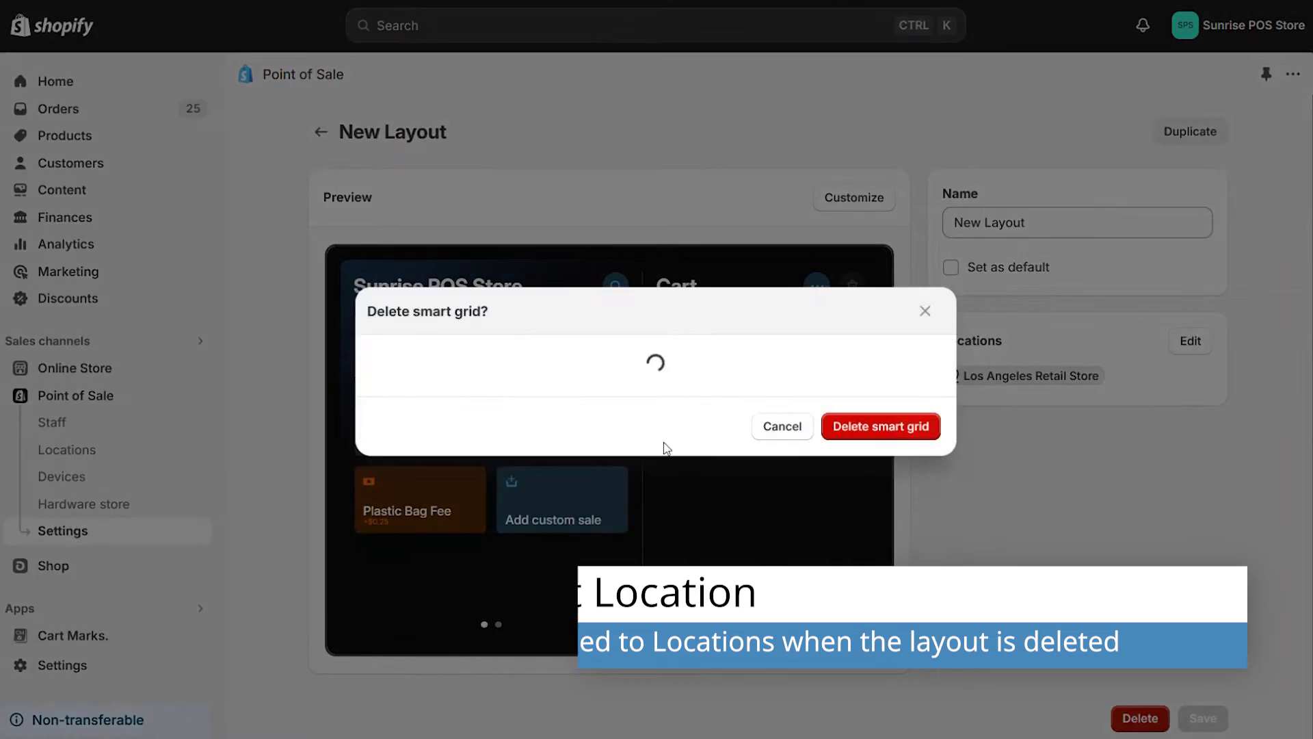
pyautogui.moveTo(417, 411); pyautogui.dragTo(854, 416)
pyautogui.click(896, 530)
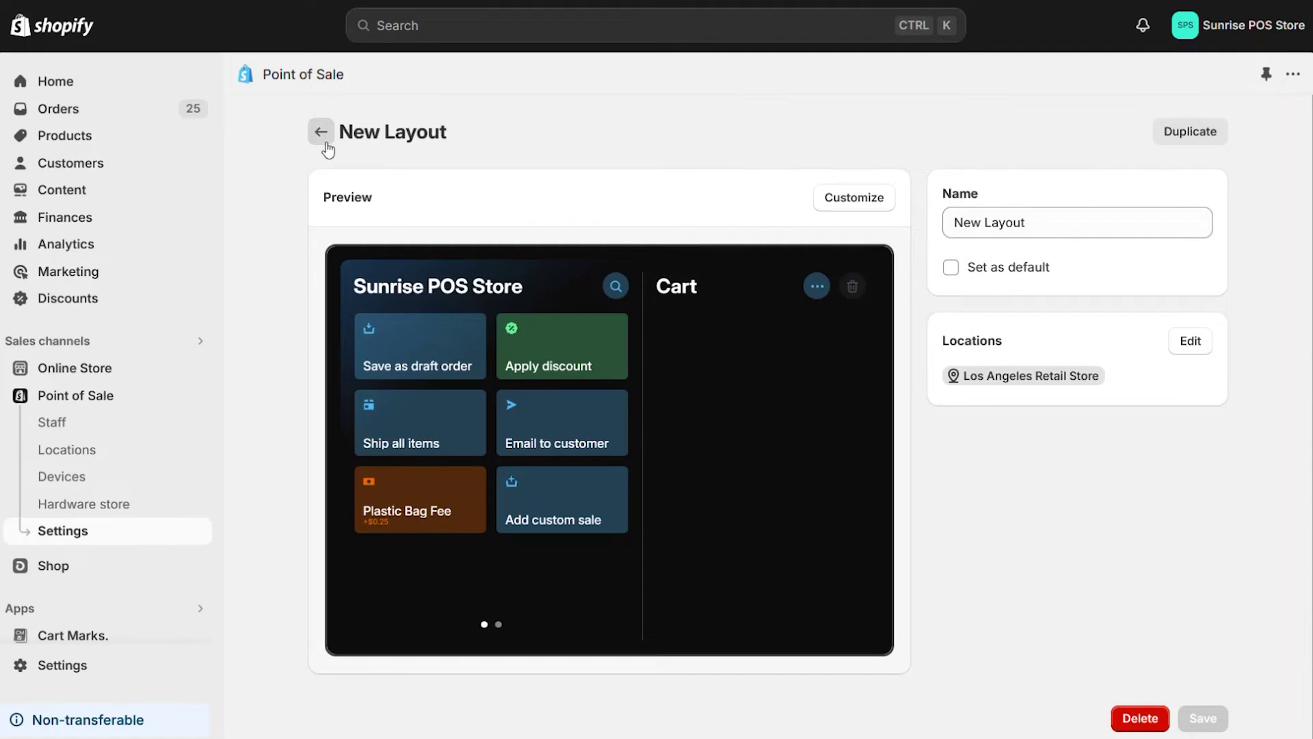
pyautogui.click(321, 134)
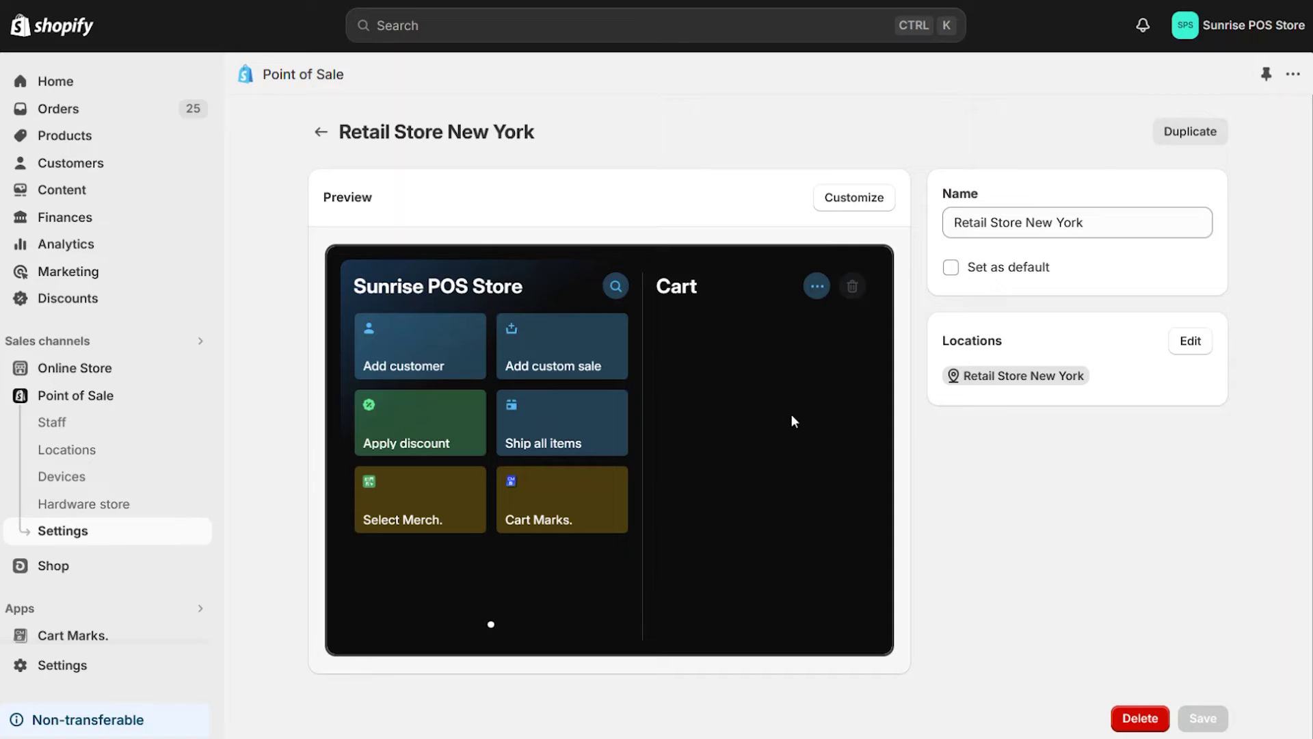
# - Duplicate the layout as 'CA Default Layout', set it as default, save, and return
pyautogui.click(1189, 131)
pyautogui.moveTo(954, 222); pyautogui.dragTo(999, 221)
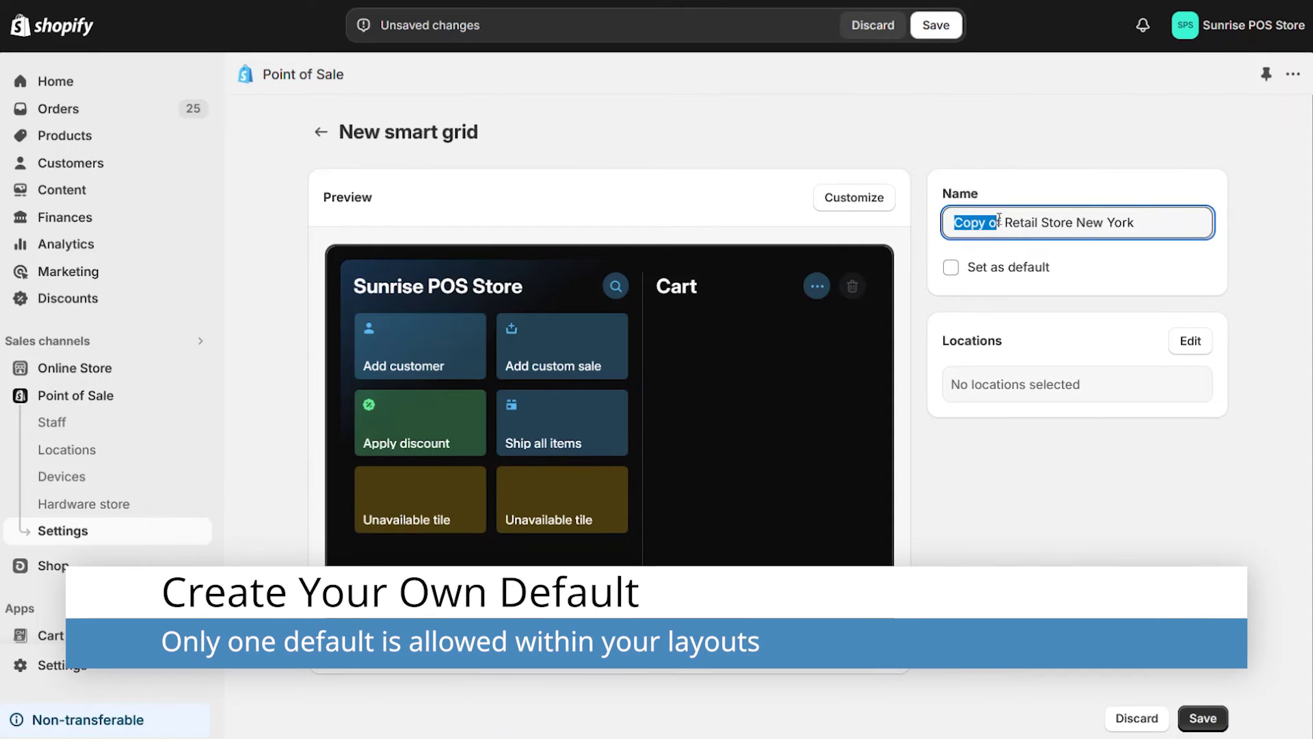
pyautogui.click(952, 267)
pyautogui.tripleClick(1114, 236)
pyautogui.press('BackSpace')
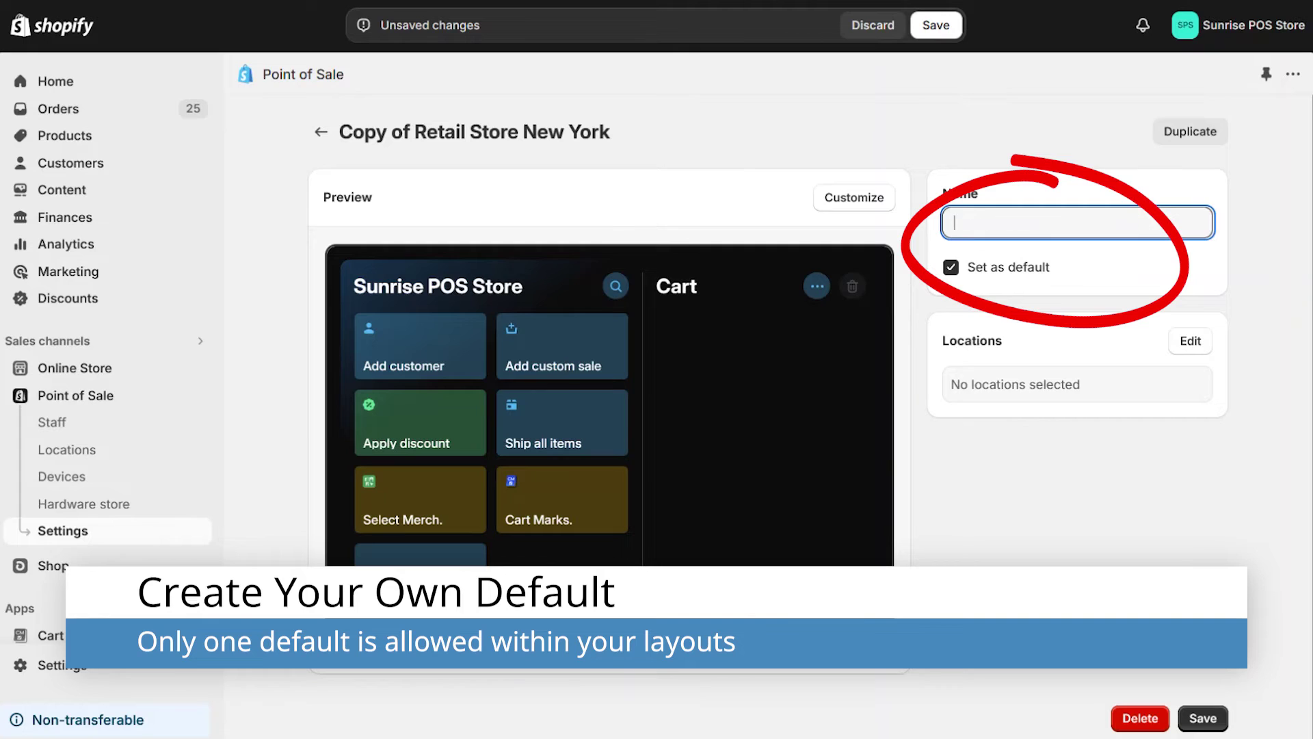
pyautogui.write('CA Default ')
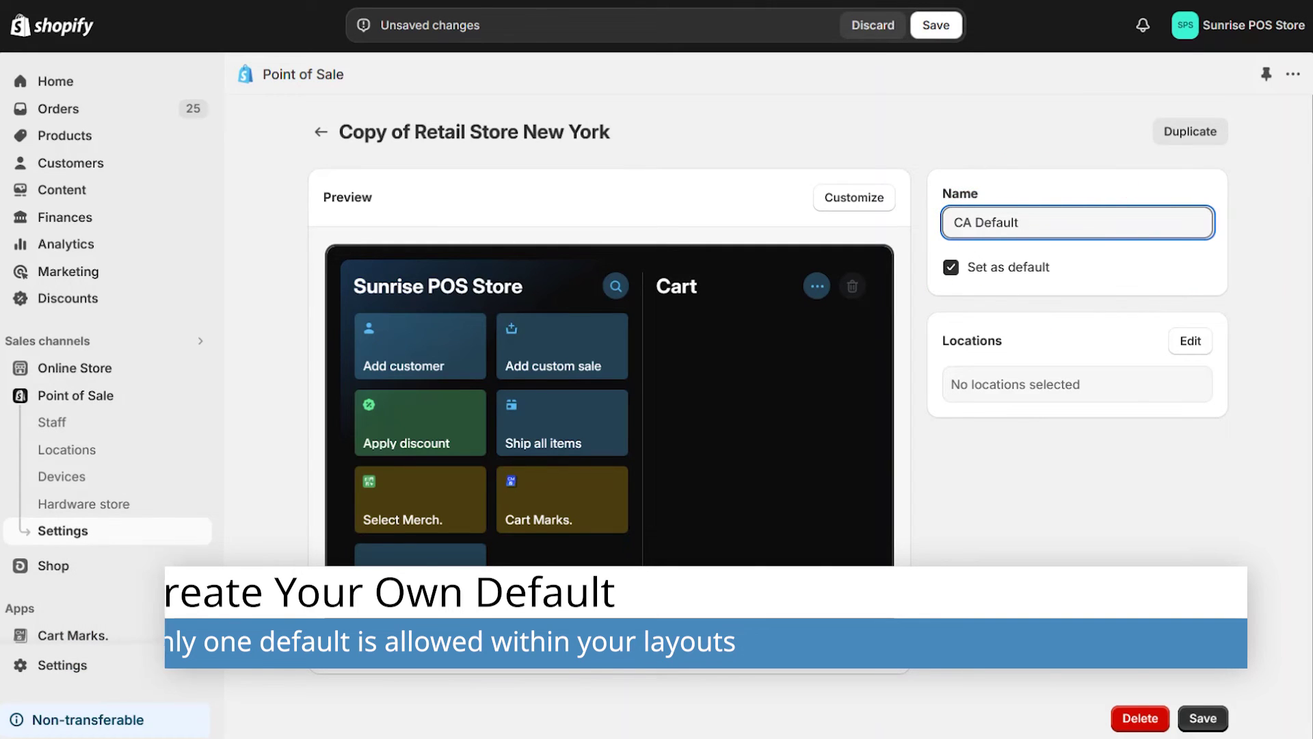
pyautogui.write('Layout')
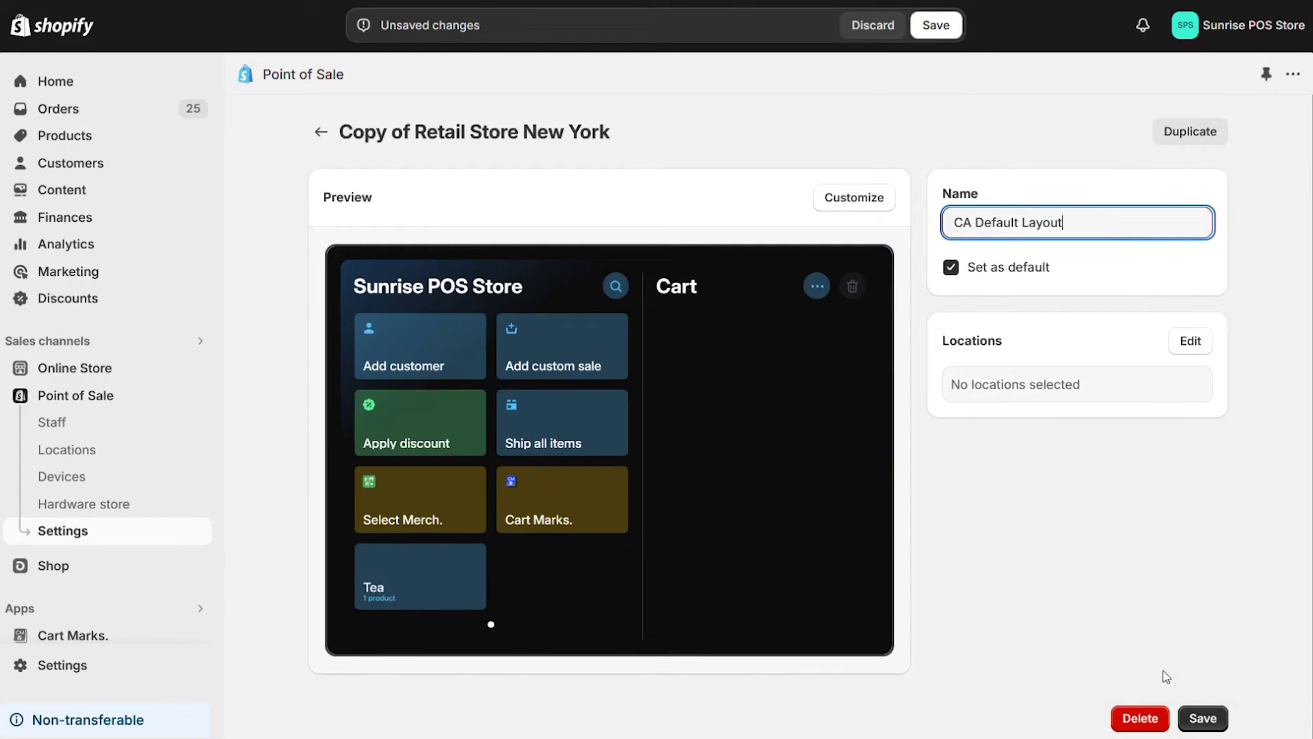
pyautogui.click(1196, 716)
pyautogui.click(321, 132)
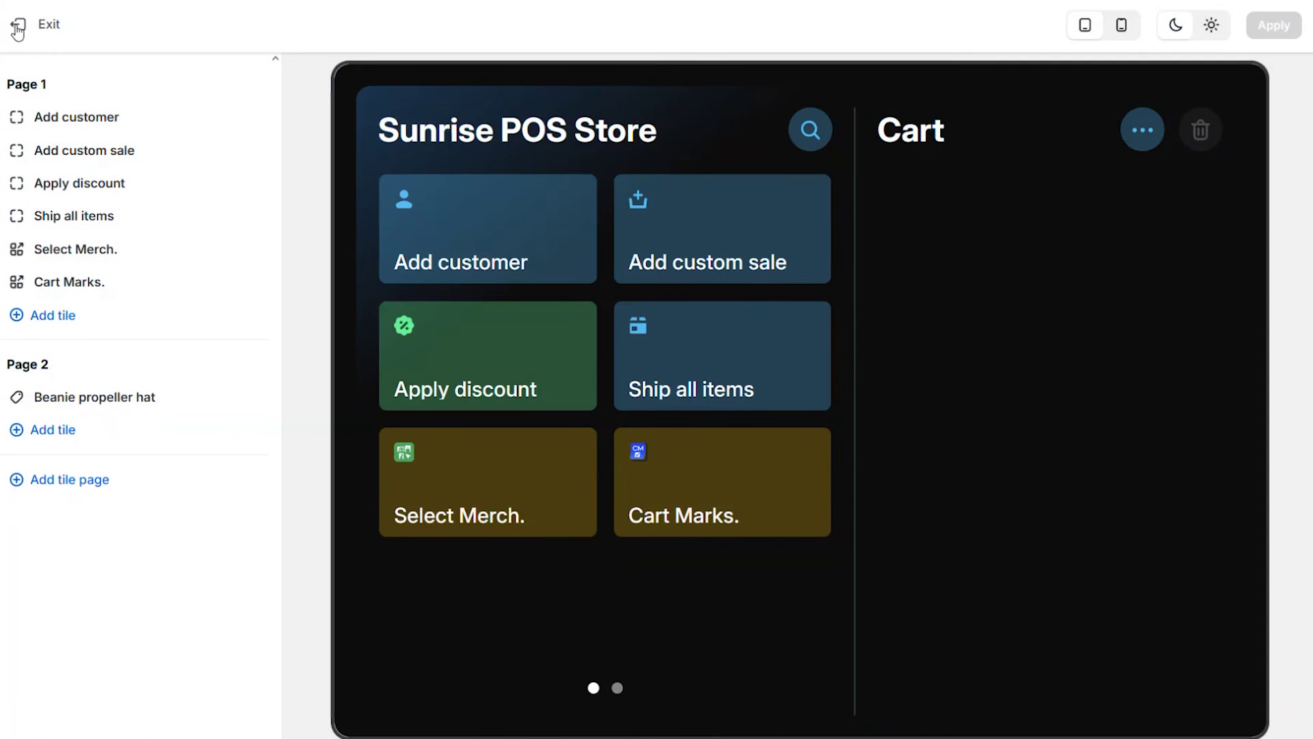
# - Leave the smart grid editor and return to the Retail Store New York layout
pyautogui.click(16, 28)
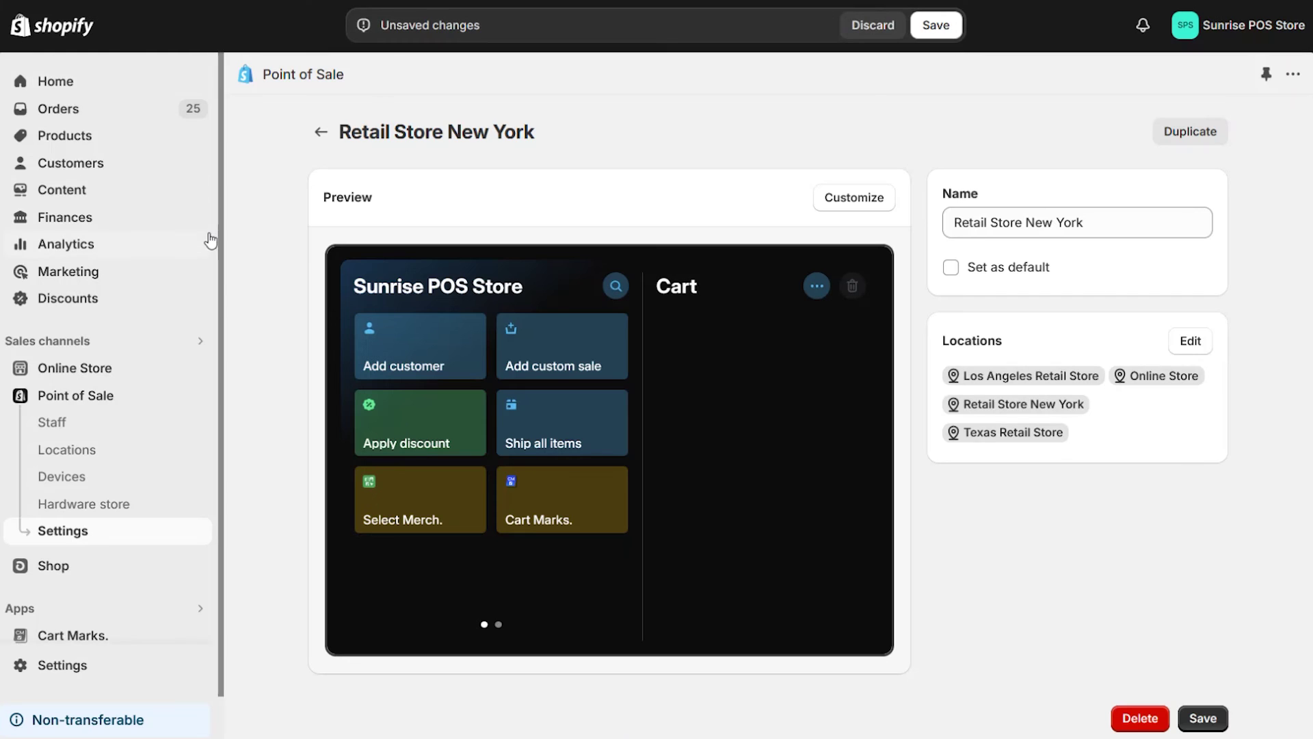